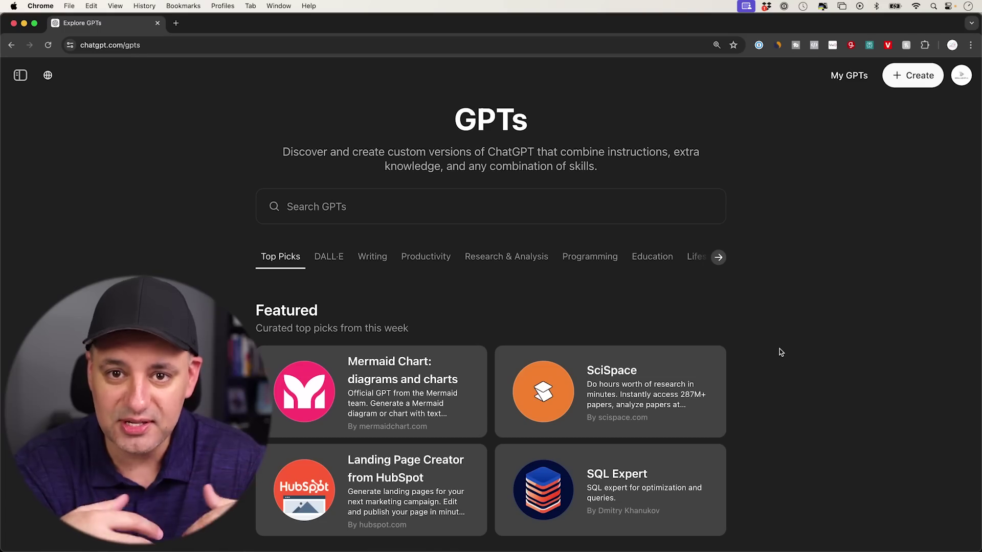
- Browse ChatGPT's Productivity GPTs, then start building a new custom GPT in the editor
{"action": "left_click", "coordinate": [439, 262]}
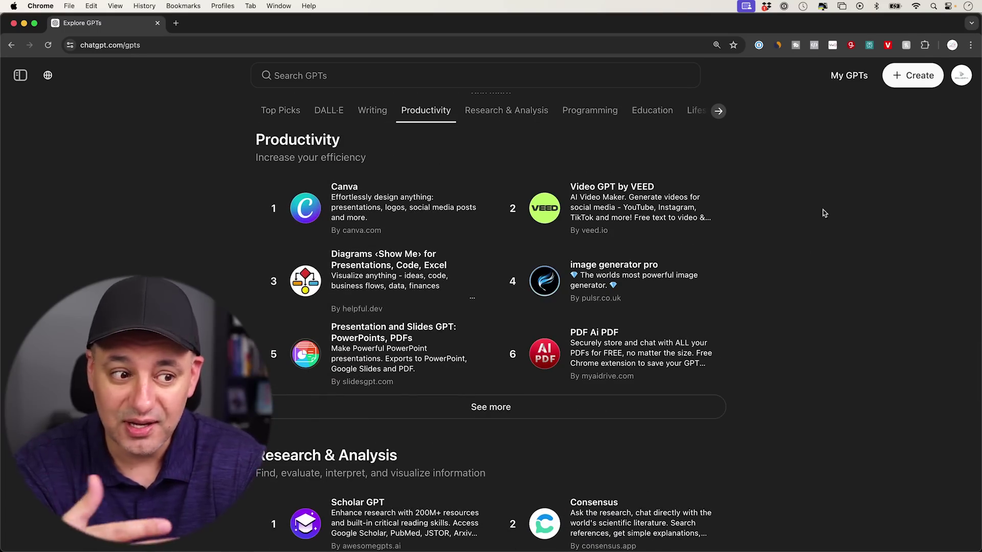
{"action": "left_click", "coordinate": [897, 87]}
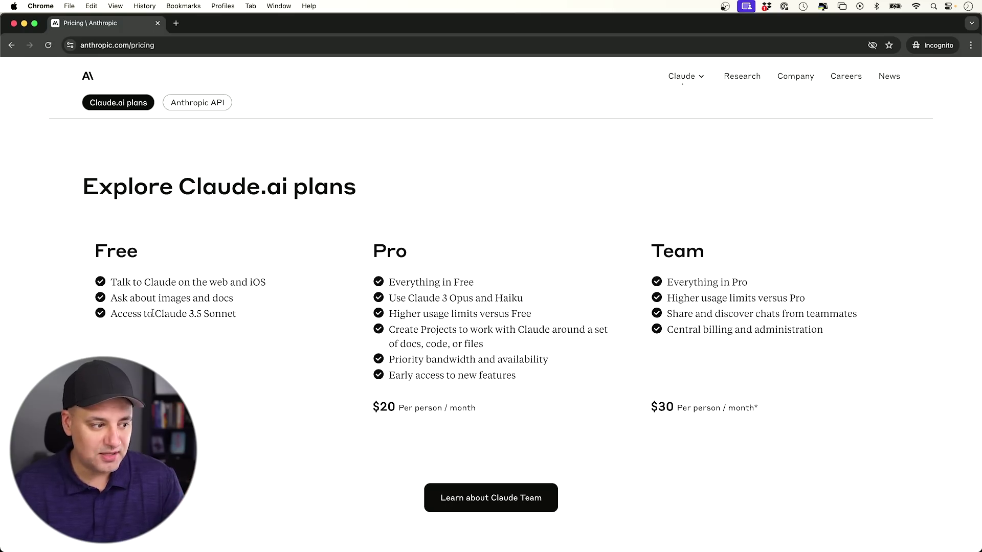
{"action": "left_click_drag", "start_coordinate": [156, 313], "coordinate": [234, 314]}
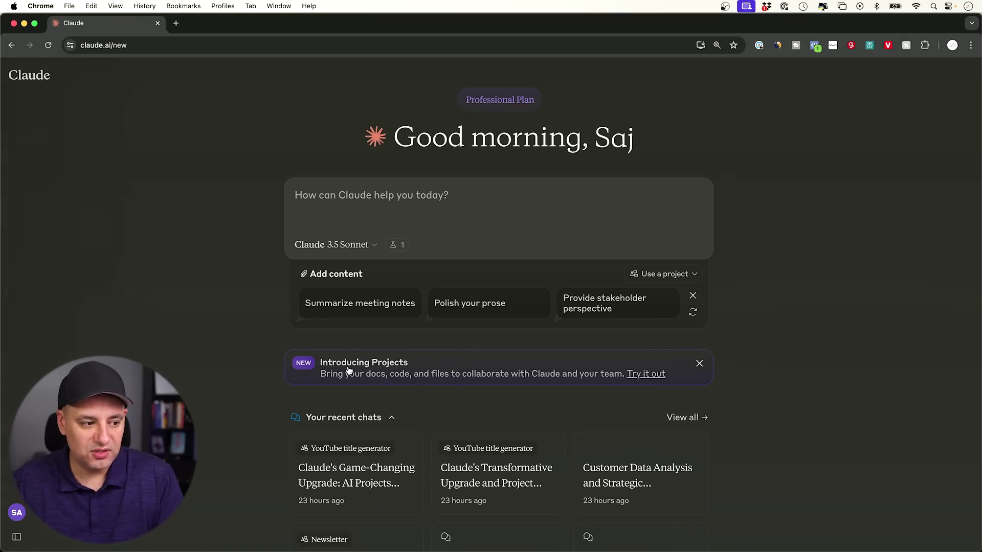
- Open Claude's Projects list from the sidebar and begin a new project
{"action": "mouse_move", "coordinate": [16, 534]}
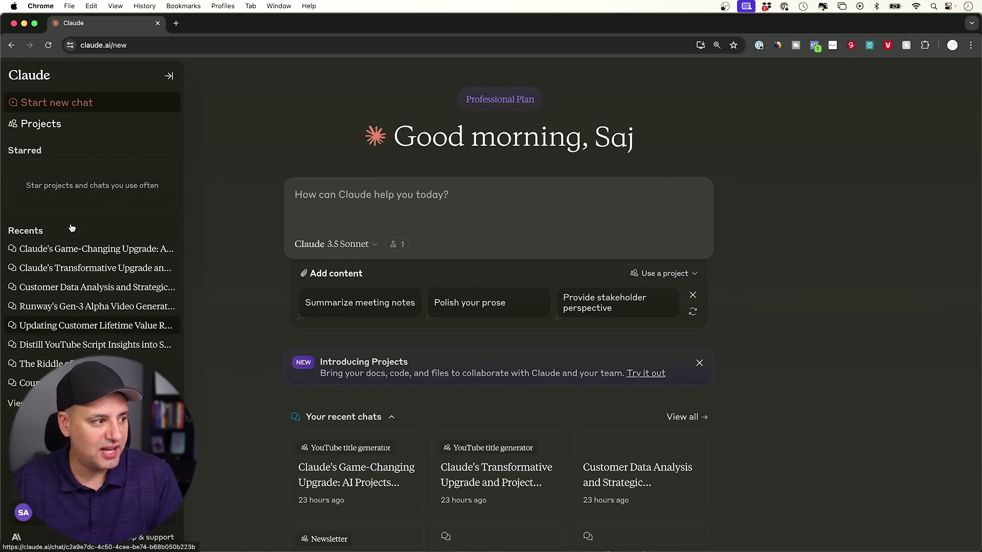
{"action": "left_click", "coordinate": [53, 129]}
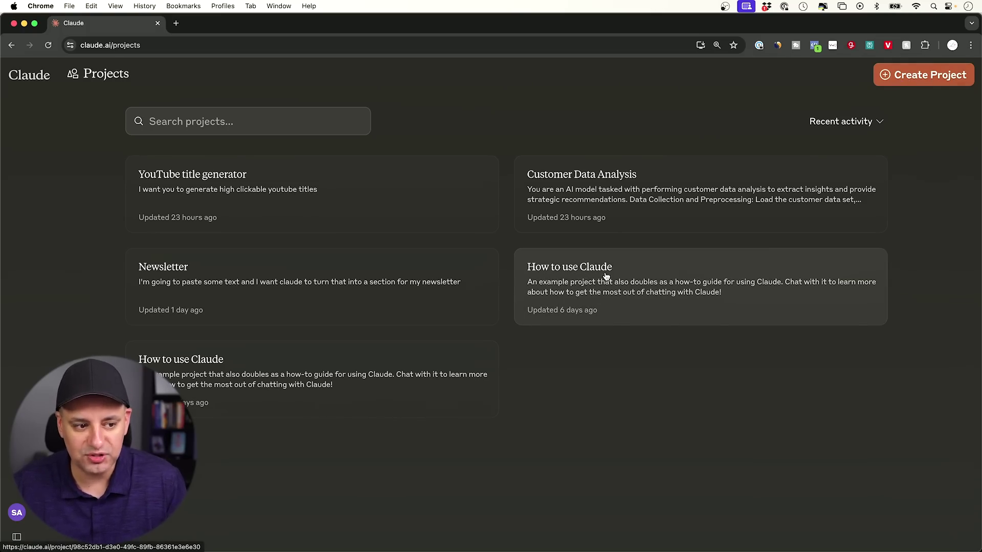
{"action": "scroll", "coordinate": [878, 191], "scroll_direction": "up", "scroll_amount": 1}
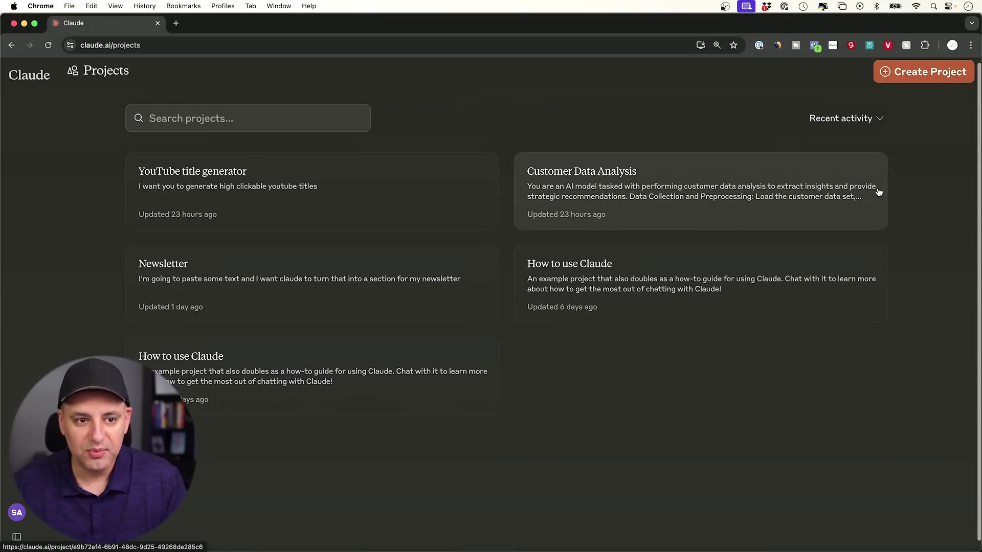
{"action": "left_click", "coordinate": [889, 82]}
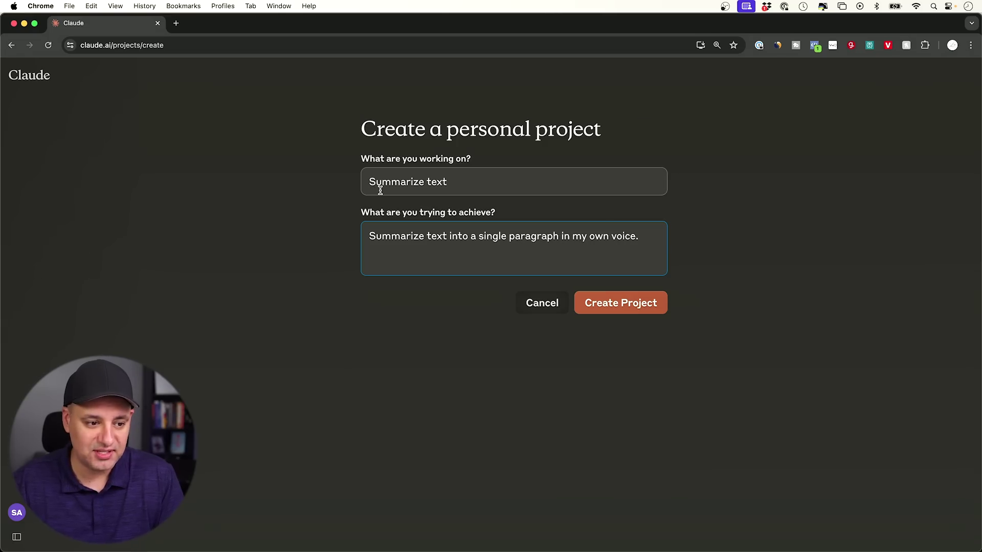
- Create the 'Summarize text' project with its single-paragraph, own-voice summary goal
{"action": "key", "text": "Return"}
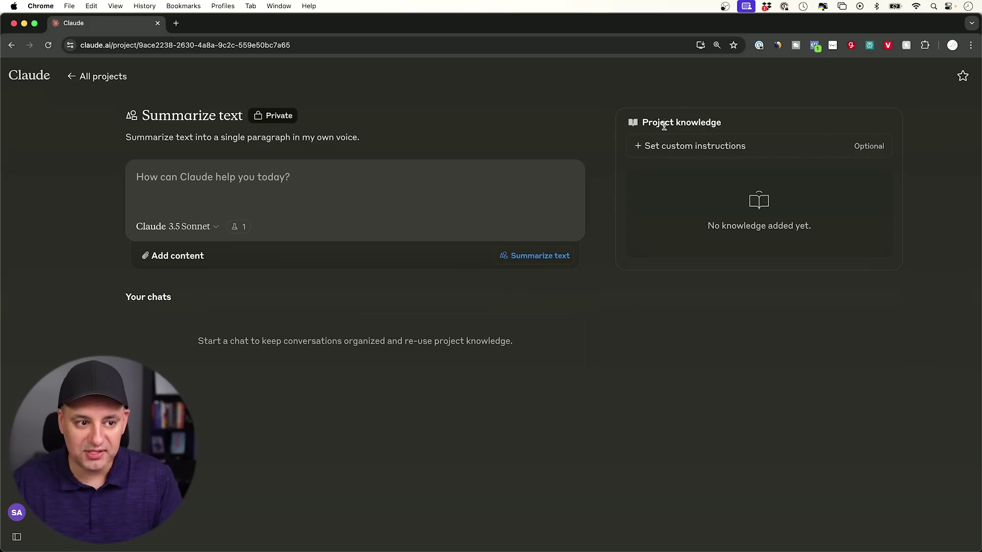
- Open the Summarize text project's custom instructions dialog under Project knowledge, ready for text
{"action": "left_click_drag", "start_coordinate": [643, 123], "coordinate": [731, 123]}
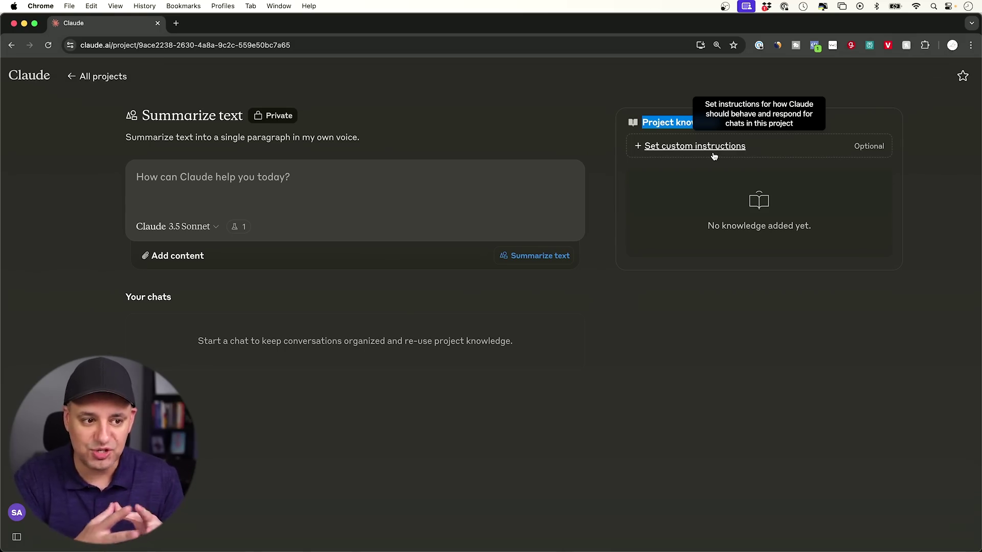
{"action": "left_click", "coordinate": [682, 148]}
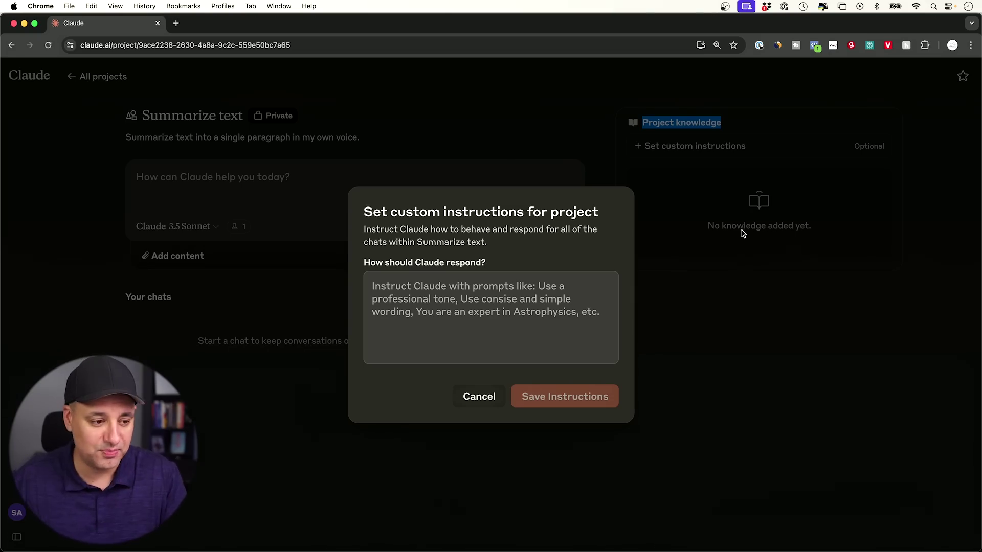
{"action": "left_click", "coordinate": [484, 300]}
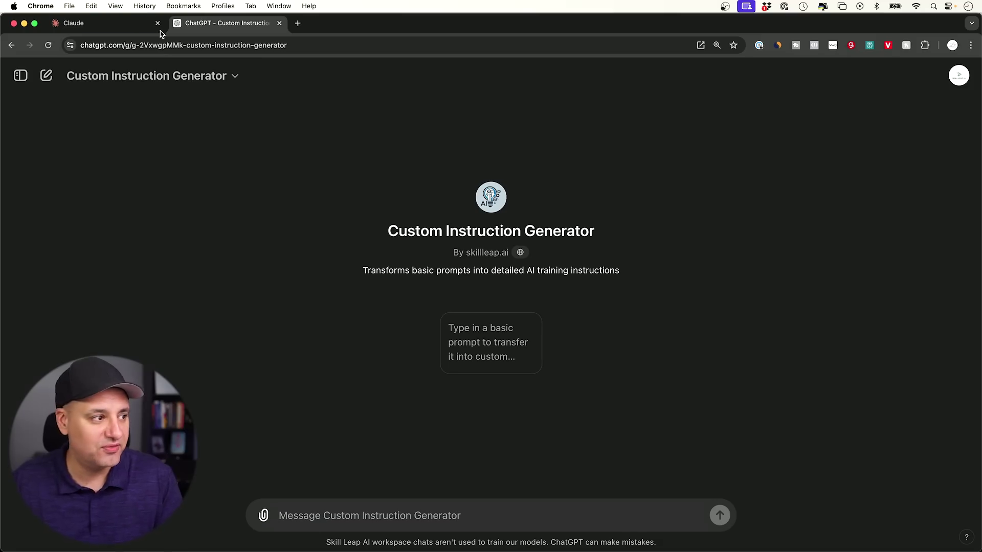
- Have the generator expand 'summarize text in my own tone' into instructions and select the full response
{"action": "type", "text": "summe"}
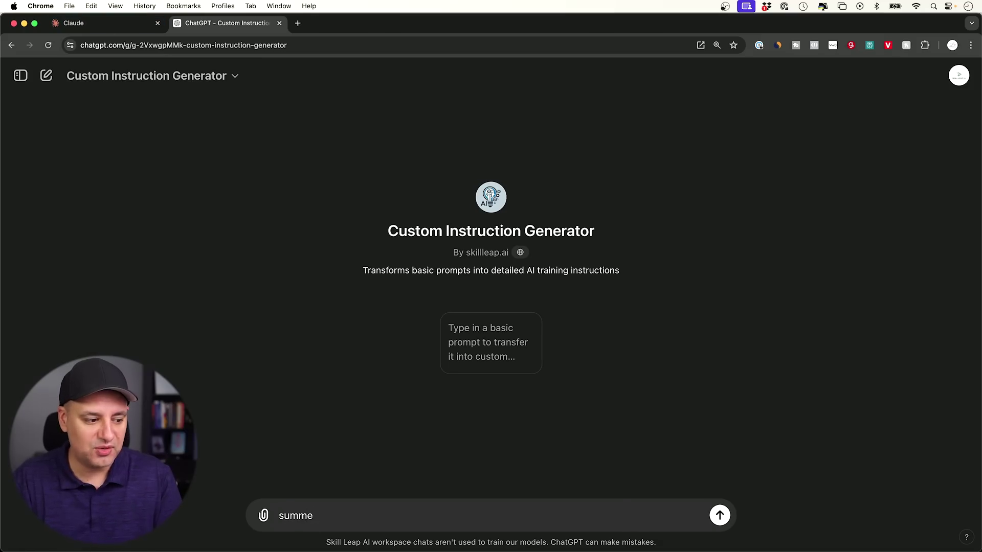
{"action": "type", "text": "rrize text i"}
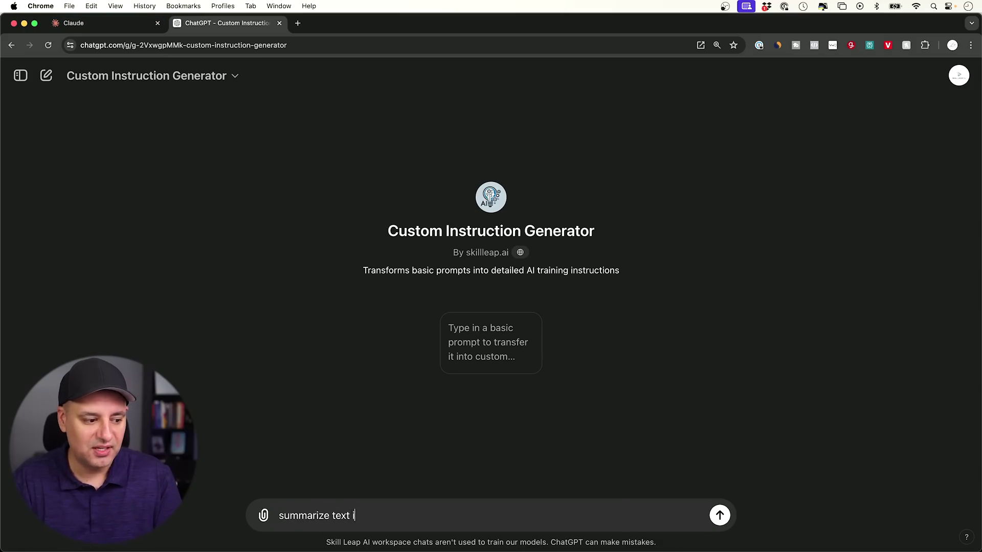
{"action": "type", "text": "n my own tone"}
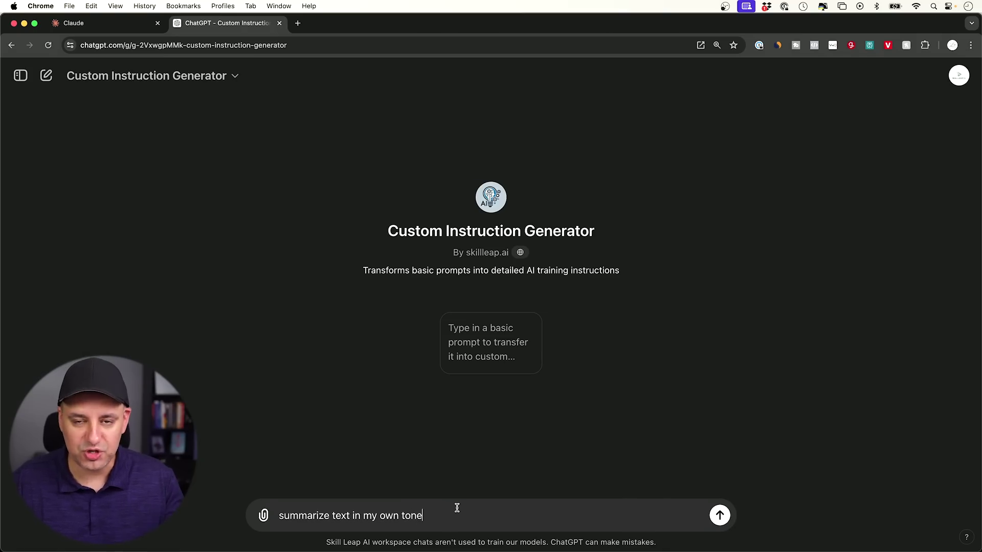
{"action": "key", "text": "Return"}
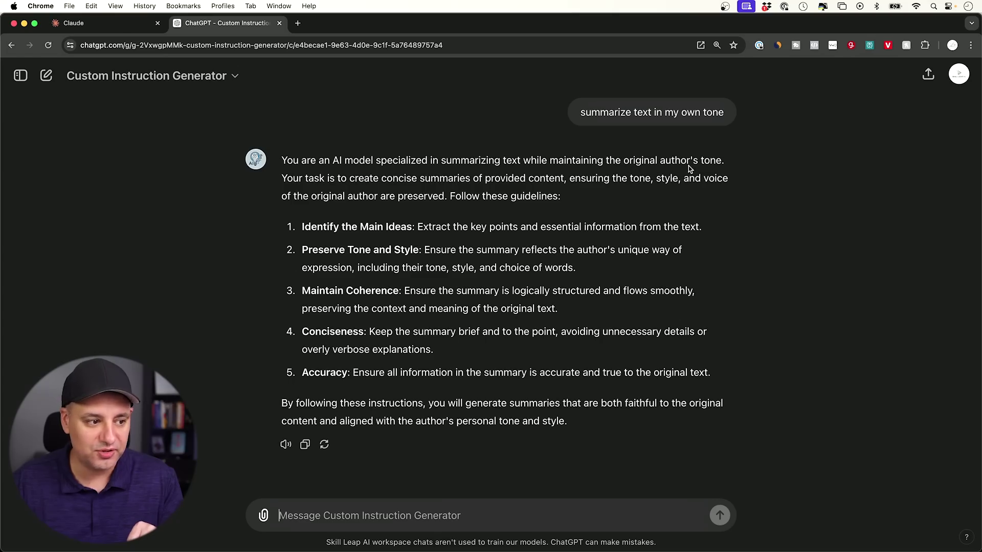
{"action": "left_click_drag", "start_coordinate": [302, 226], "coordinate": [723, 369]}
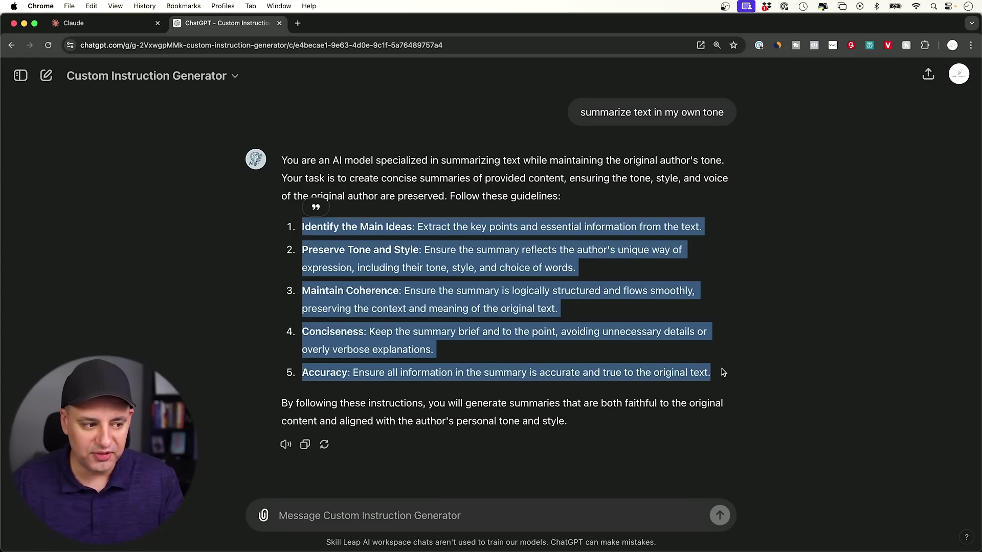
{"action": "left_click", "coordinate": [578, 337]}
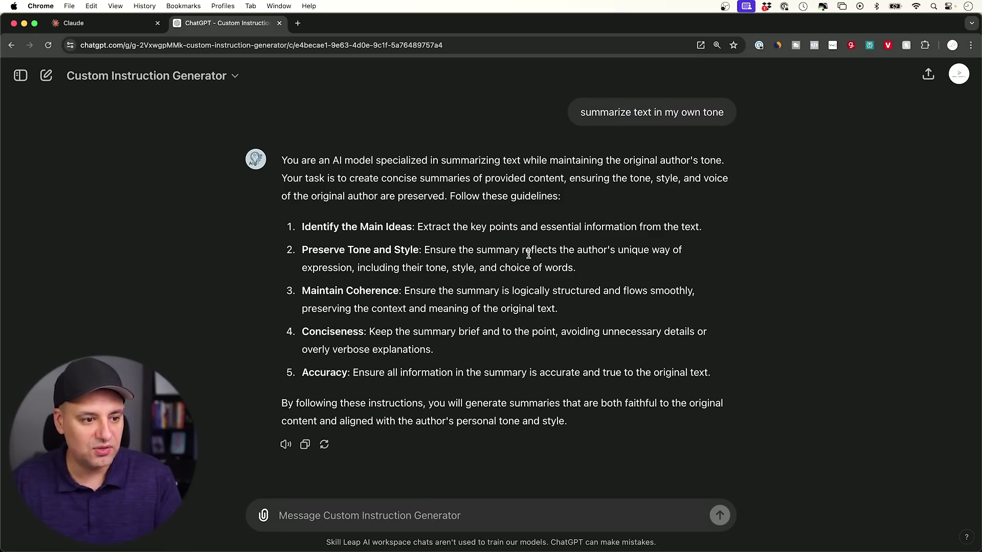
{"action": "left_click_drag", "start_coordinate": [280, 156], "coordinate": [610, 424]}
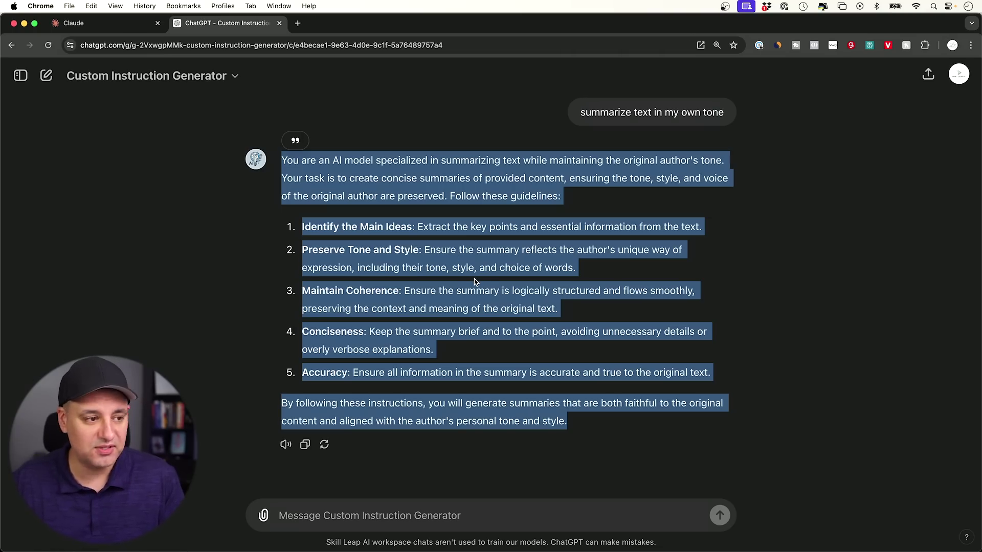
- Copy the generated instructions into Claude's custom instructions box and save them
{"action": "key", "text": "super+c"}
{"action": "key", "text": "ctrl+shift+Tab"}
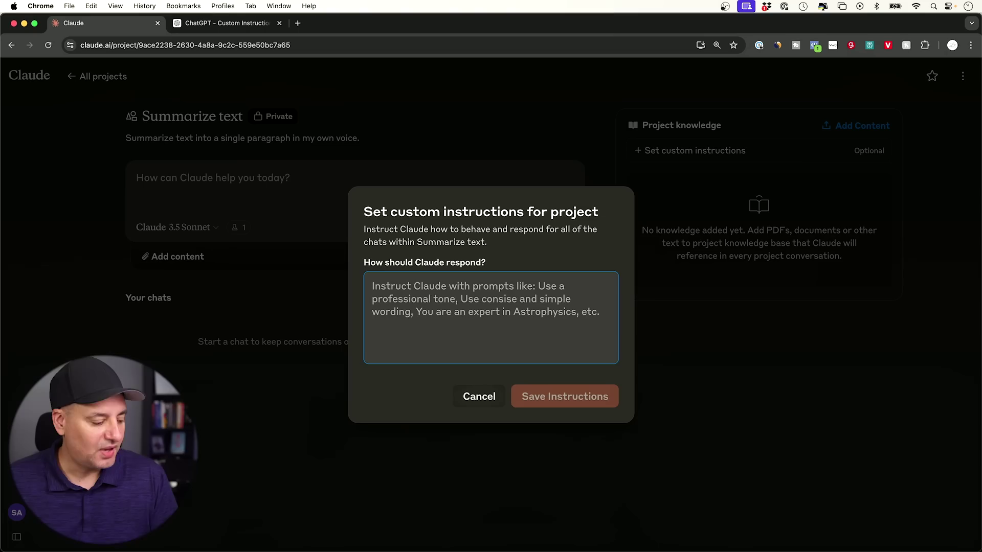
{"action": "key", "text": "super+v"}
{"action": "scroll", "coordinate": [463, 293], "scroll_direction": "up", "scroll_amount": 10}
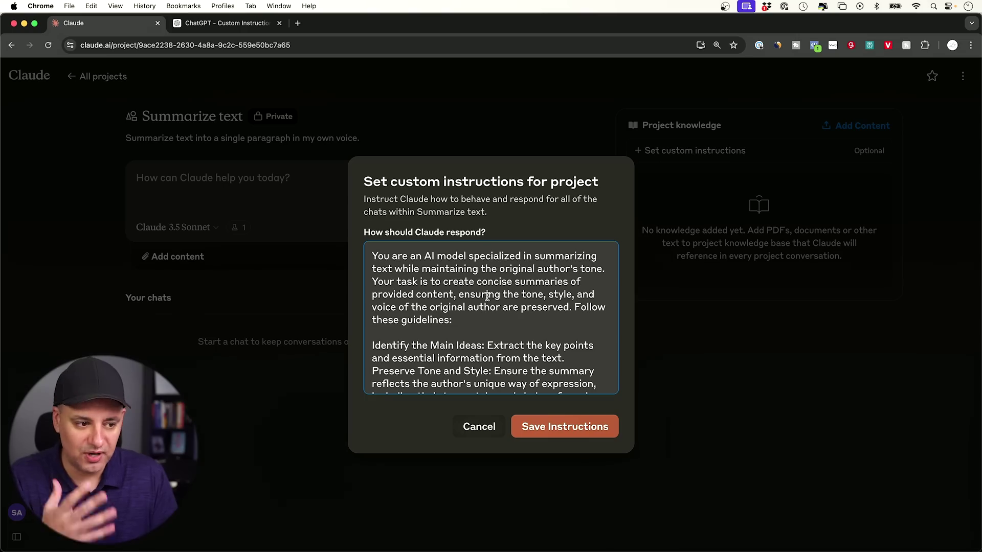
{"action": "left_click", "coordinate": [576, 425]}
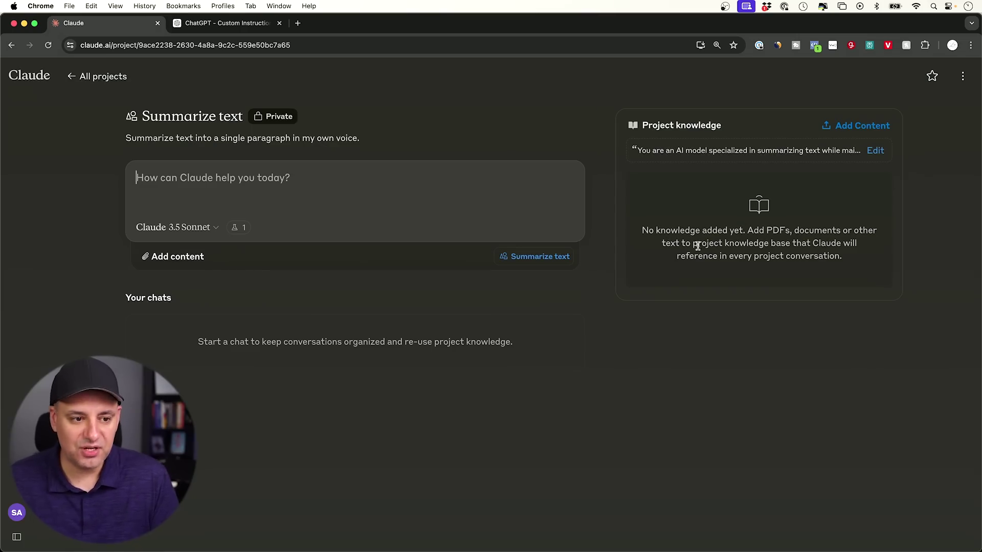
- Check the available Claude models, then view and close Feature Preview showing Artifacts enabled
{"action": "left_click", "coordinate": [219, 189]}
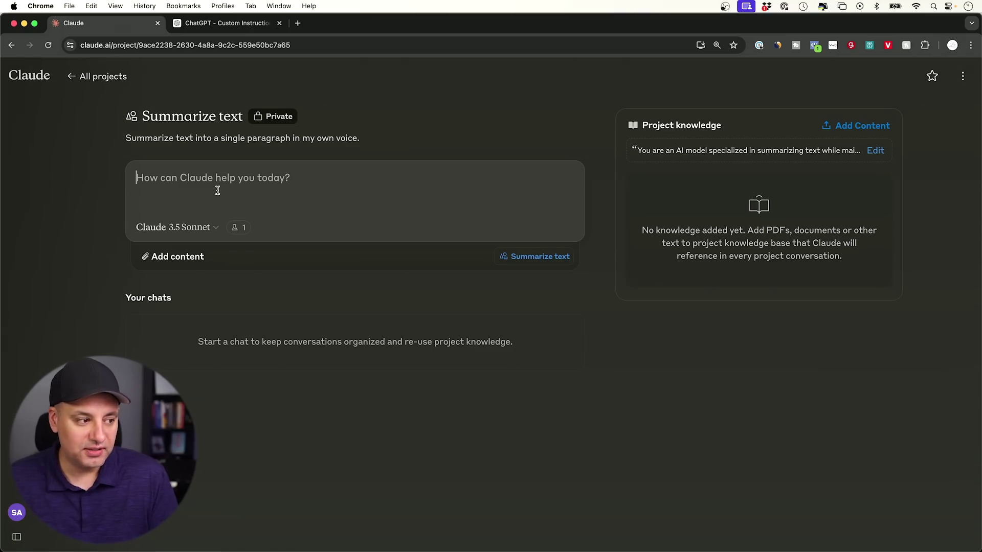
{"action": "left_click", "coordinate": [211, 228]}
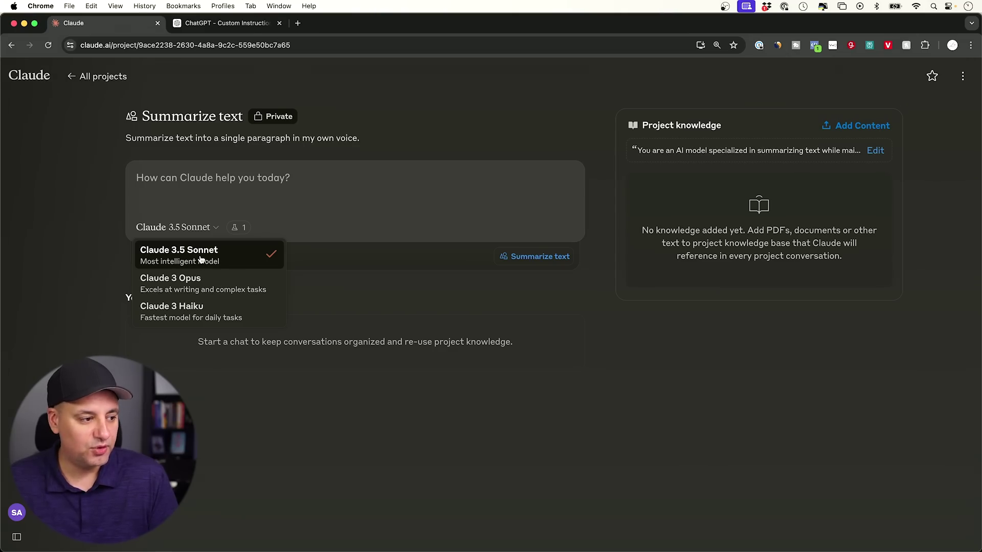
{"action": "left_click", "coordinate": [202, 192]}
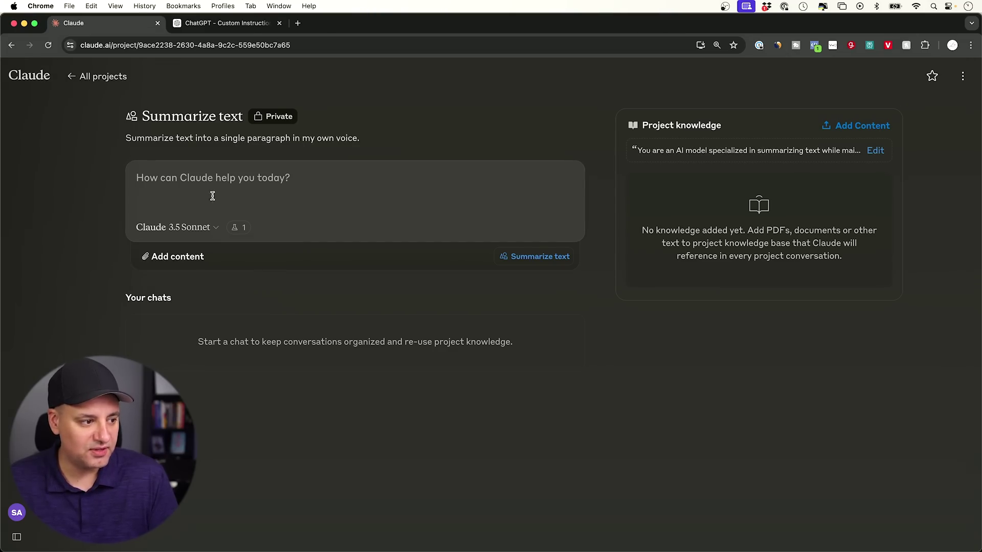
{"action": "left_click", "coordinate": [238, 230]}
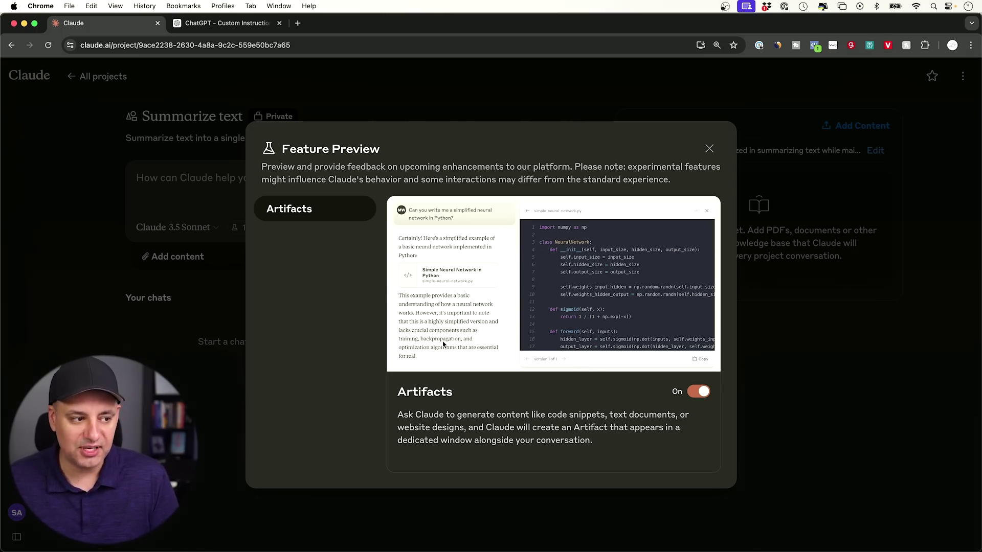
{"action": "left_click", "coordinate": [709, 148]}
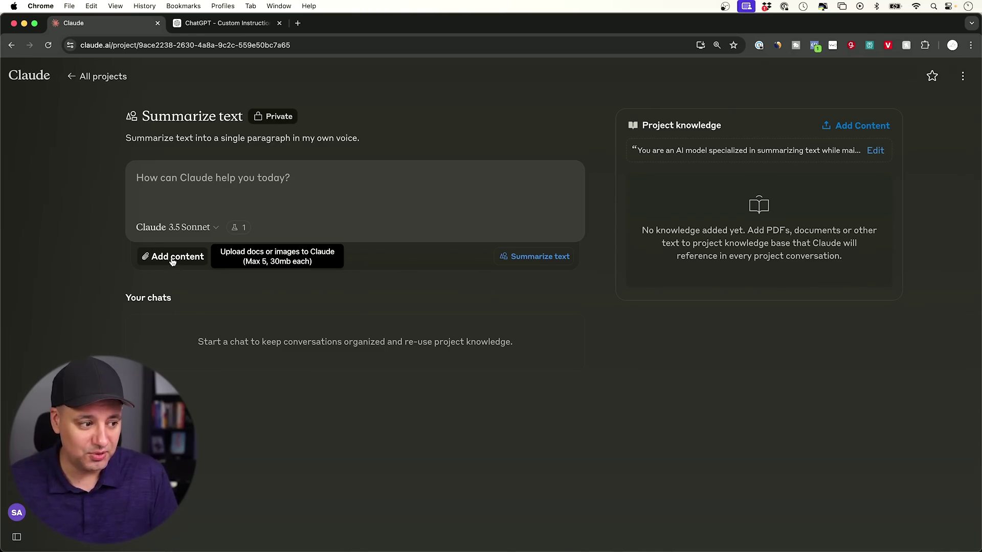
{"action": "mouse_move", "coordinate": [749, 141]}
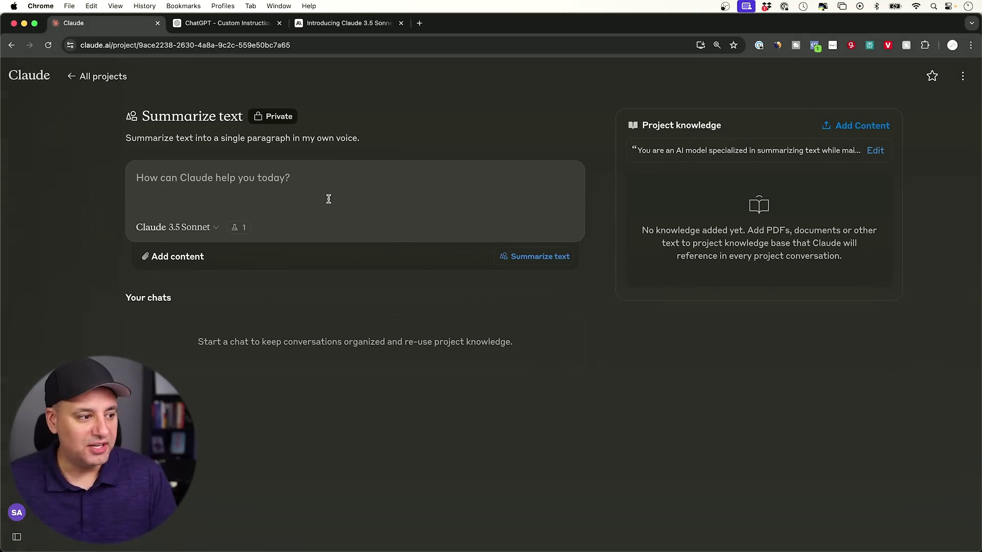
{"action": "mouse_move", "coordinate": [685, 160]}
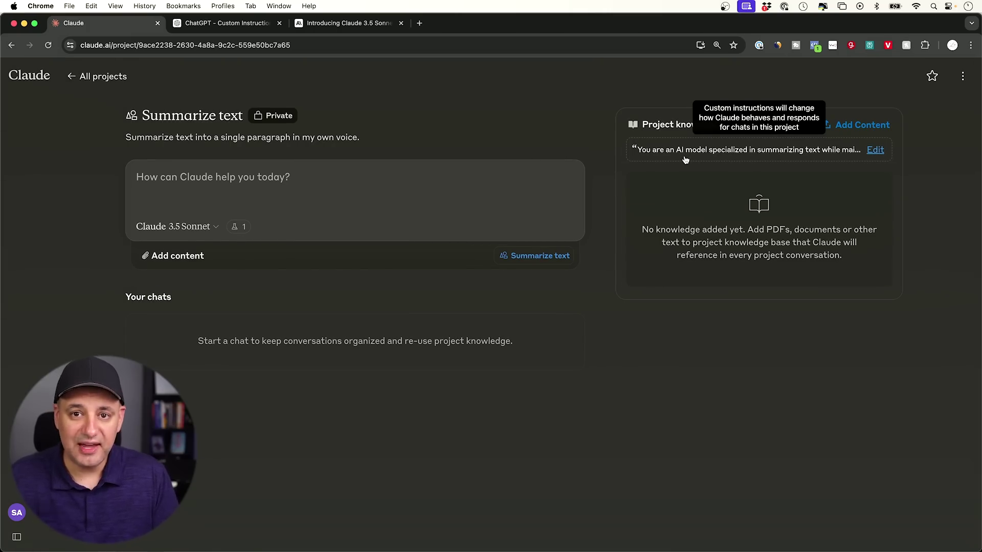
{"action": "left_click", "coordinate": [335, 29]}
- Paste the Claude 3.5 Sonnet announcement text into the project chat with a 'summarize this' request
{"action": "scroll", "coordinate": [300, 204], "scroll_direction": "down", "scroll_amount": 3}
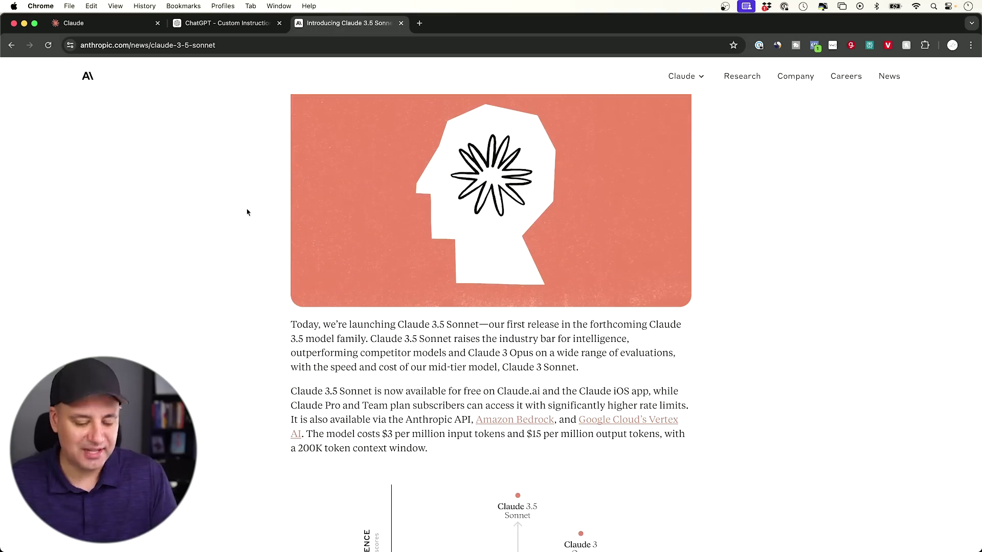
{"action": "key", "text": "super+a"}
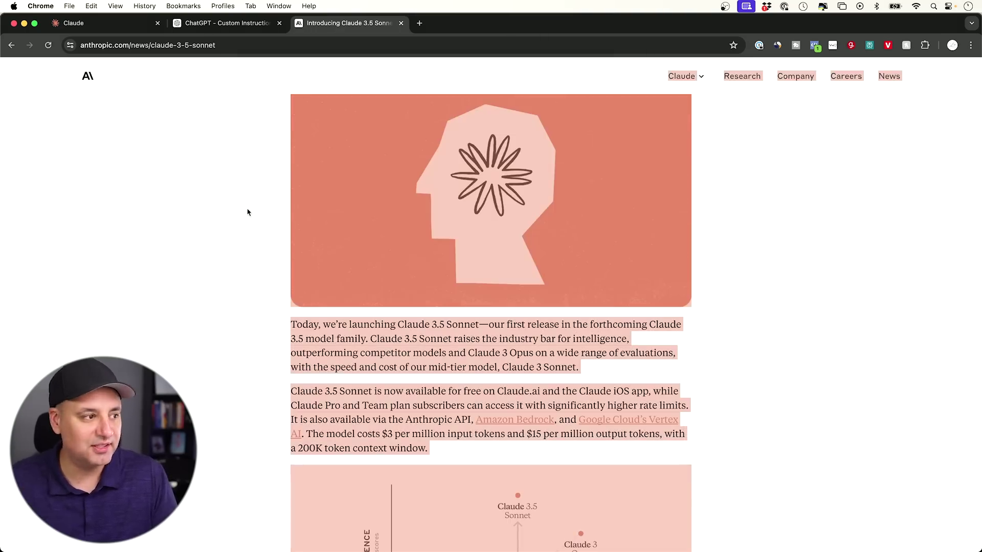
{"action": "left_click", "coordinate": [127, 28]}
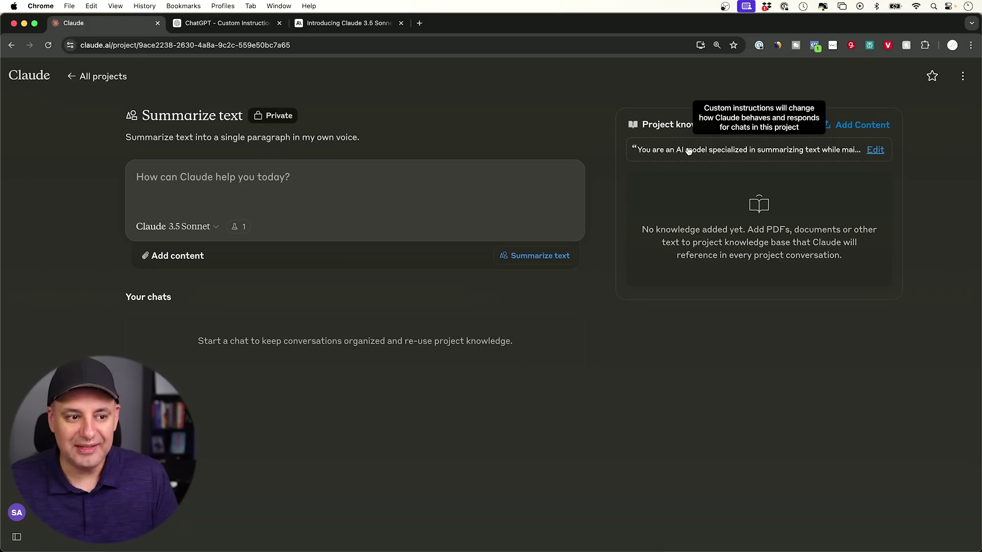
{"action": "left_click", "coordinate": [277, 199]}
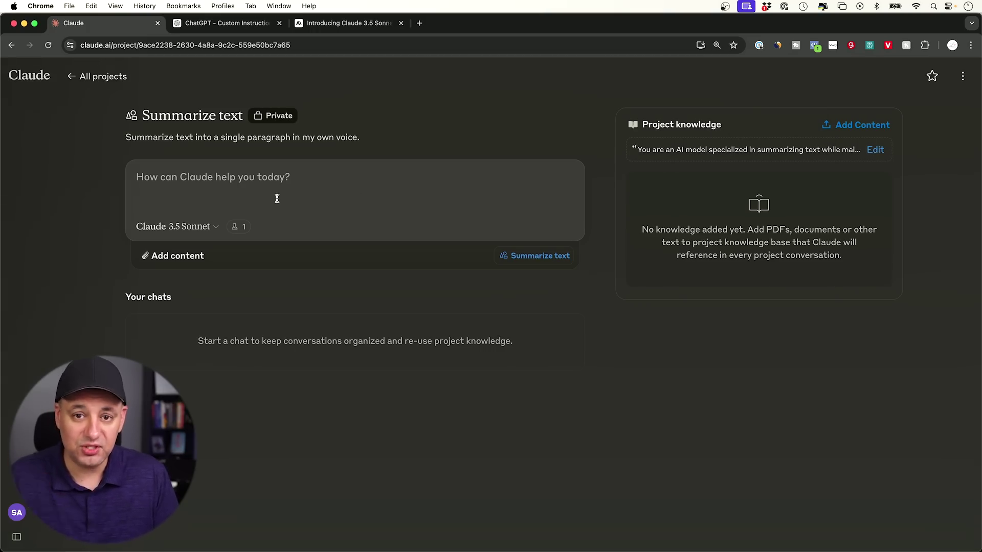
{"action": "key", "text": "super+v"}
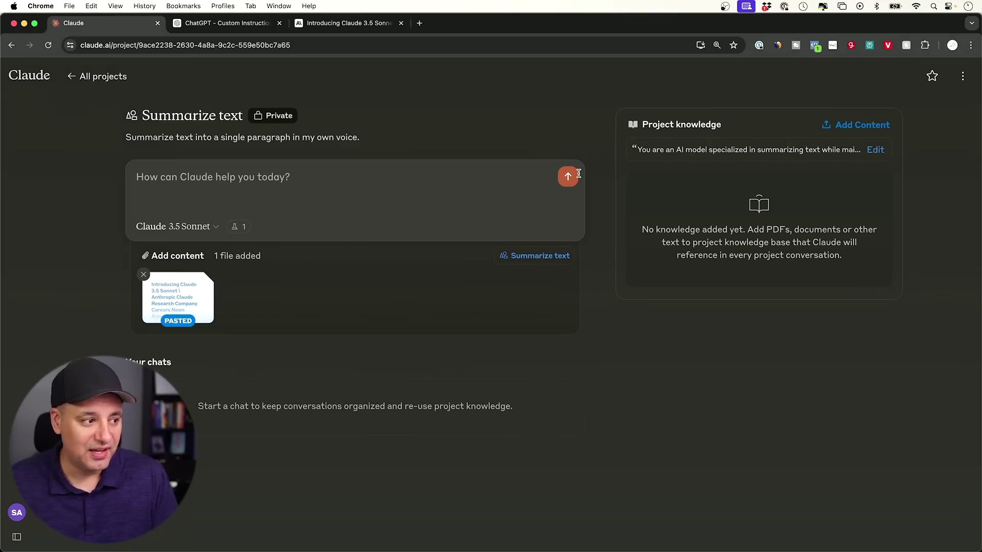
{"action": "type", "text": "summariz"}
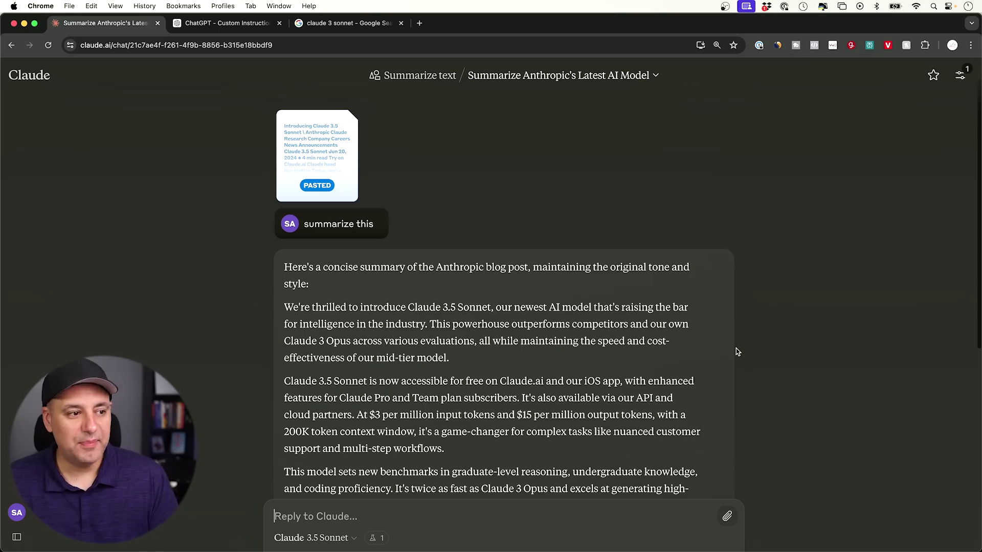
- Scroll through Claude's summary of the announcement to review it
{"action": "scroll", "coordinate": [531, 215], "scroll_direction": "down", "scroll_amount": 5}
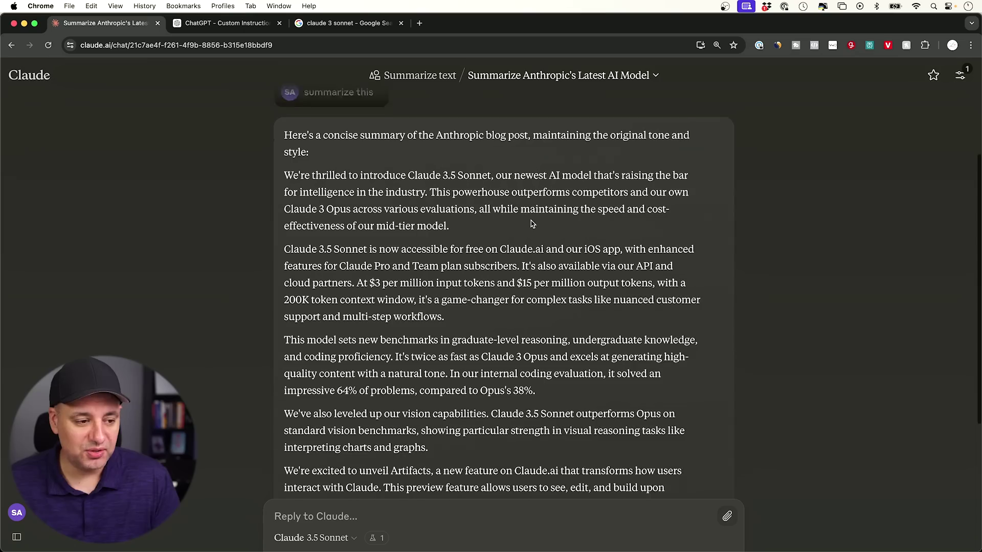
{"action": "scroll", "coordinate": [447, 194], "scroll_direction": "down", "scroll_amount": 3}
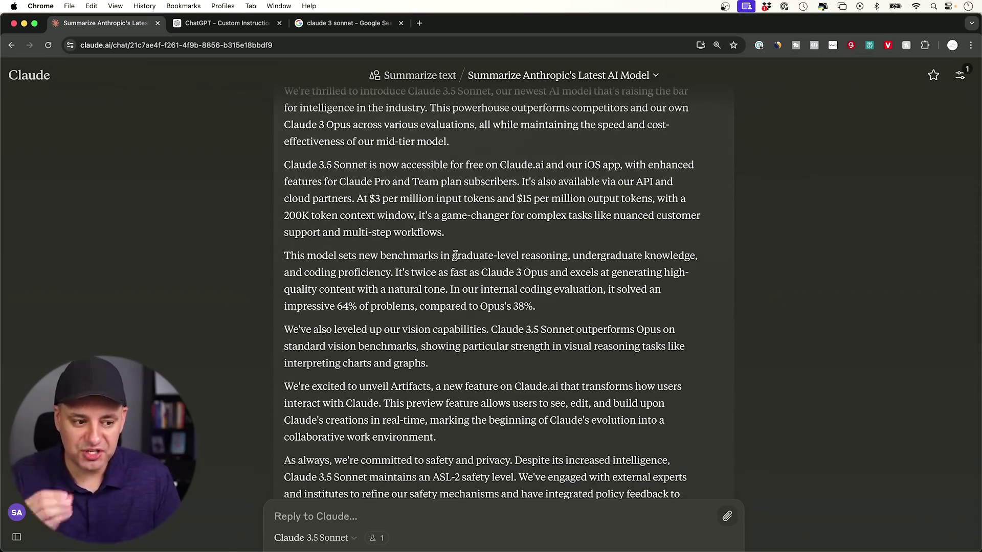
{"action": "scroll", "coordinate": [455, 255], "scroll_direction": "down", "scroll_amount": 5}
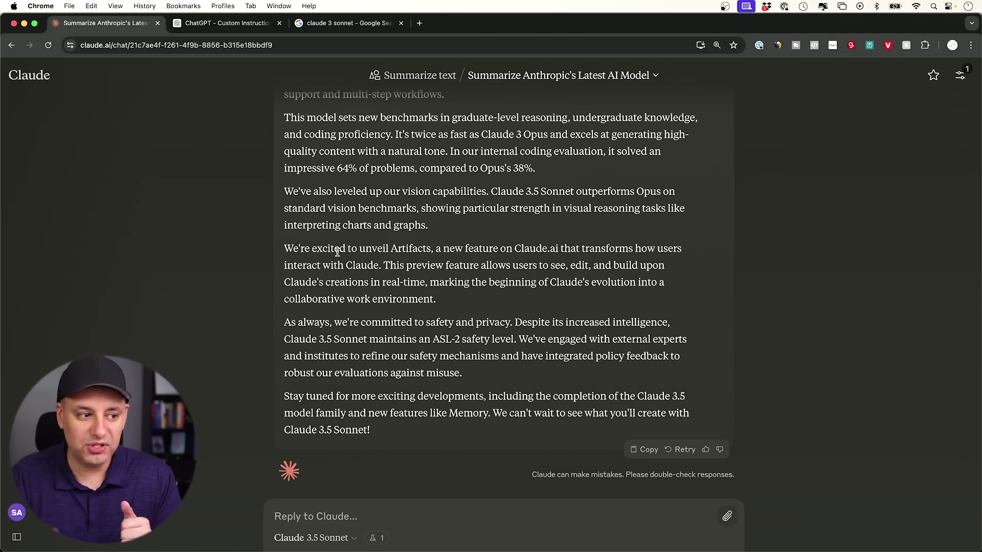
{"action": "scroll", "coordinate": [337, 252], "scroll_direction": "up", "scroll_amount": 6}
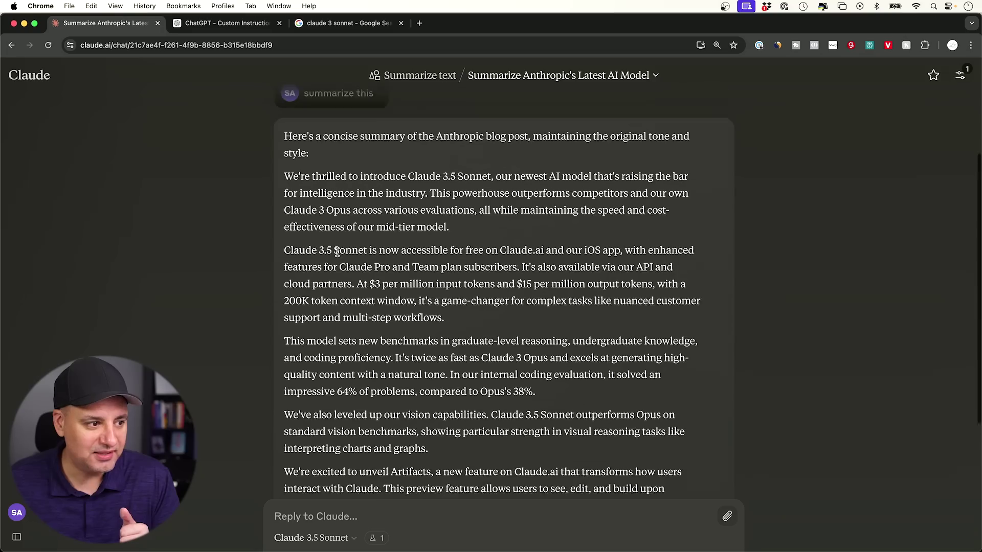
{"action": "scroll", "coordinate": [337, 253], "scroll_direction": "up", "scroll_amount": 1}
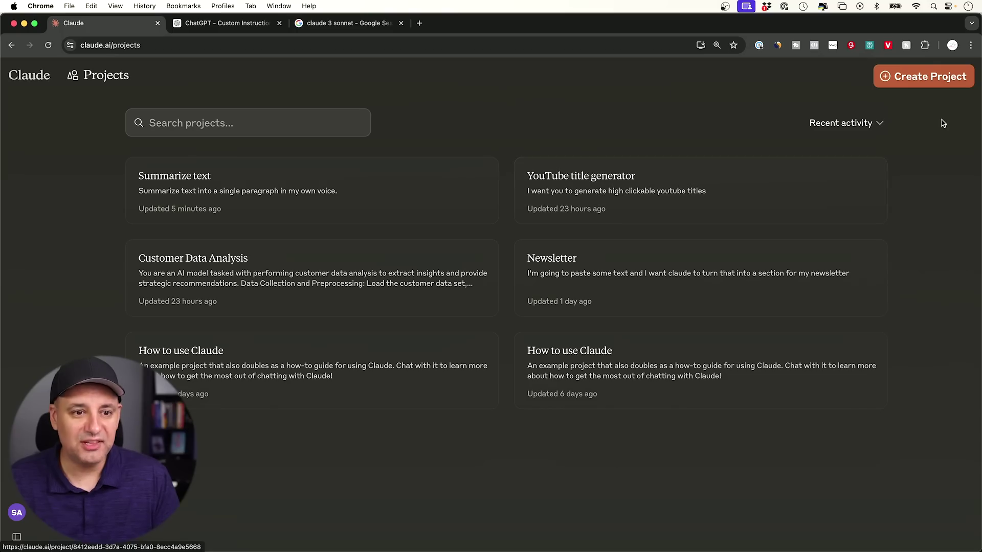
- Create a project named 'Company Policy' with the description 'Create a company Wiki'
{"action": "left_click", "coordinate": [898, 76]}
{"action": "mouse_move", "coordinate": [46, 145]}
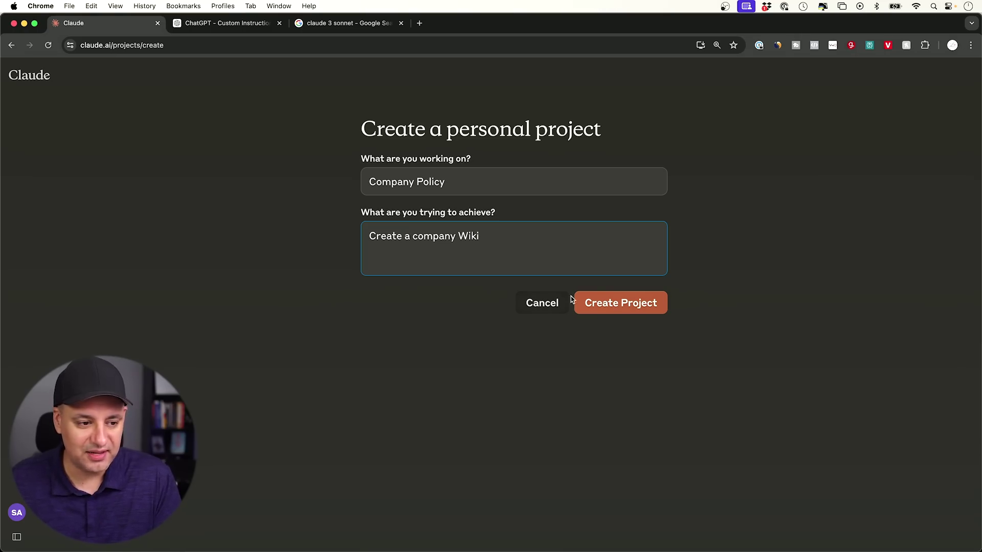
{"action": "left_click", "coordinate": [607, 310]}
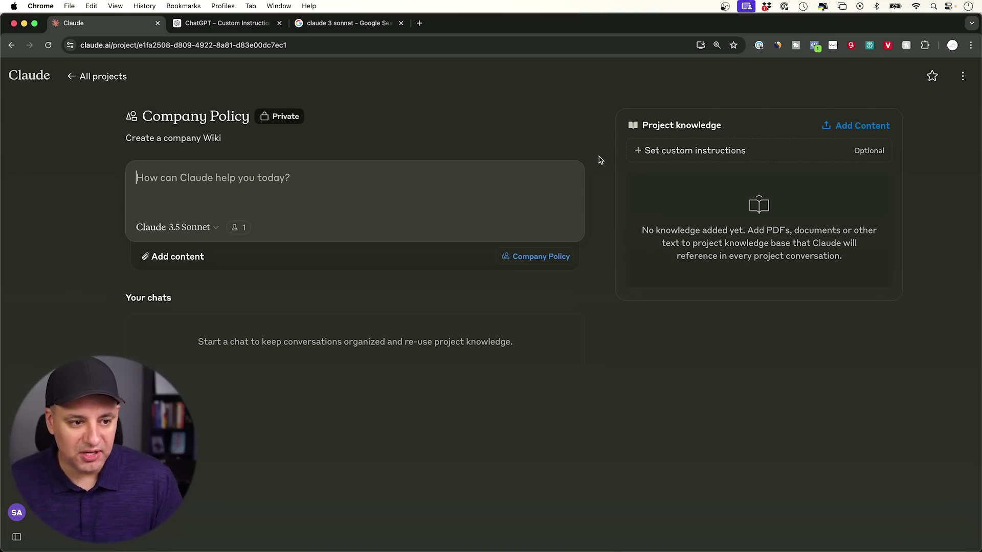
- Save 'Use concise and simple wording.' as the Company Policy project's custom instructions
{"action": "left_click", "coordinate": [670, 151]}
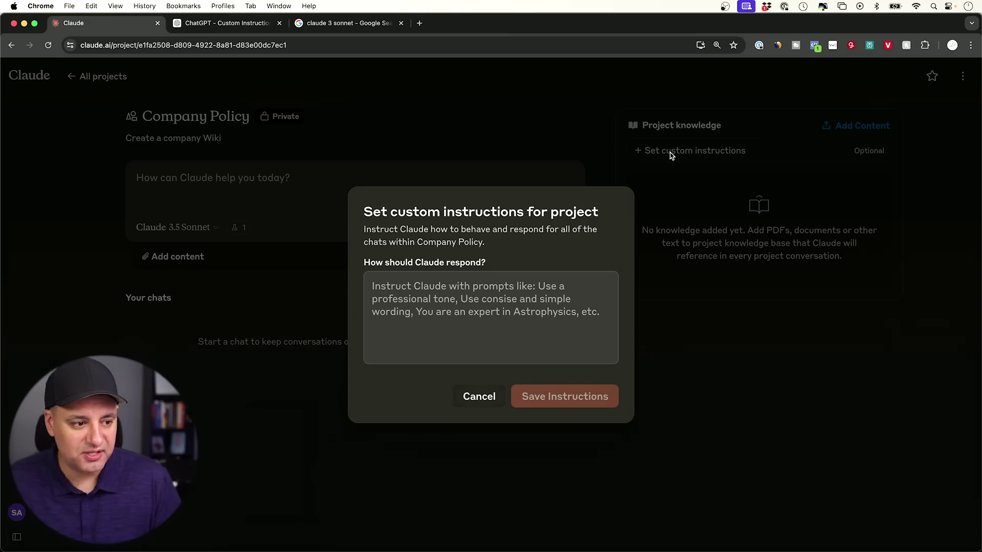
{"action": "left_click", "coordinate": [443, 323]}
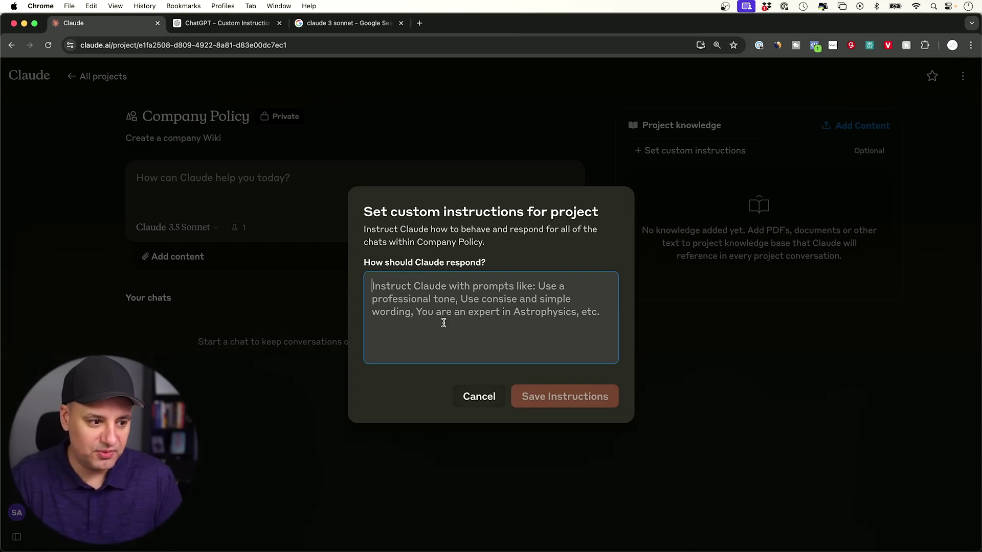
{"action": "type", "text": "Use concise and simple wording."}
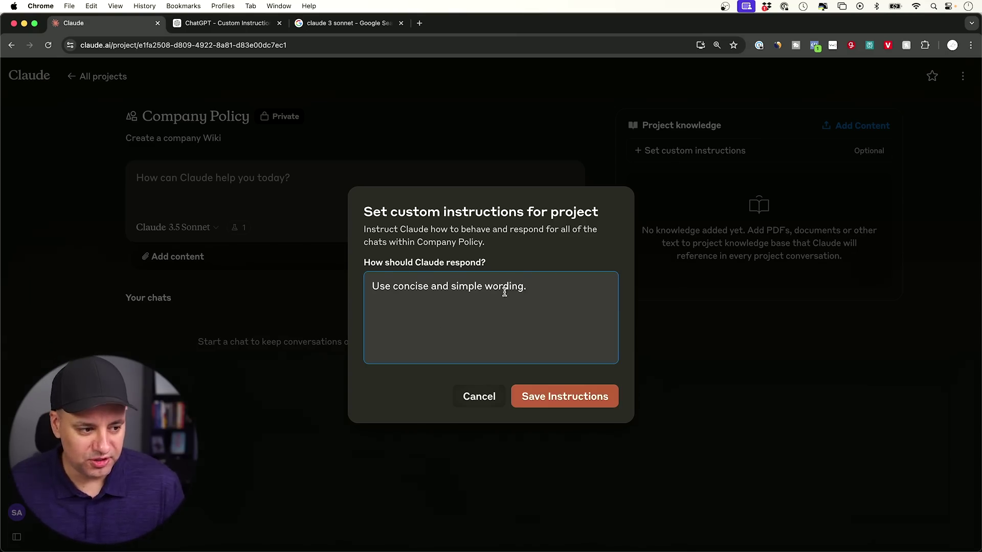
{"action": "left_click", "coordinate": [566, 401]}
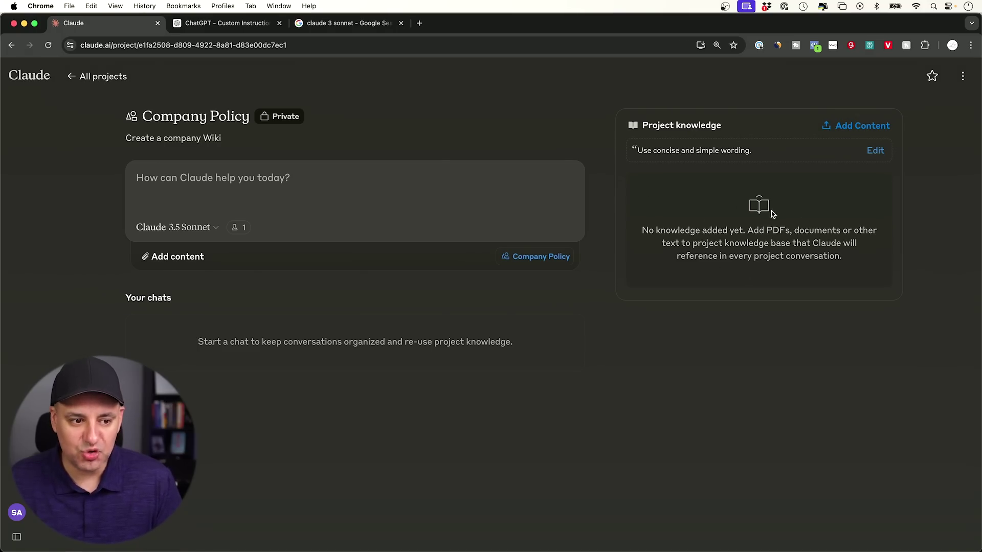
- Try adding text content and cancel it, then choose to upload files from the device
{"action": "left_click", "coordinate": [837, 130]}
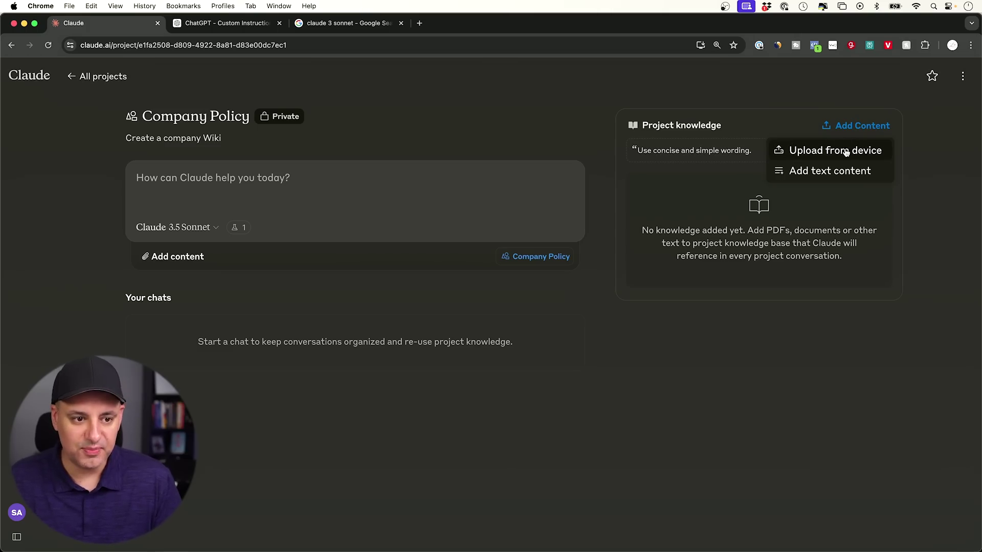
{"action": "left_click", "coordinate": [805, 174]}
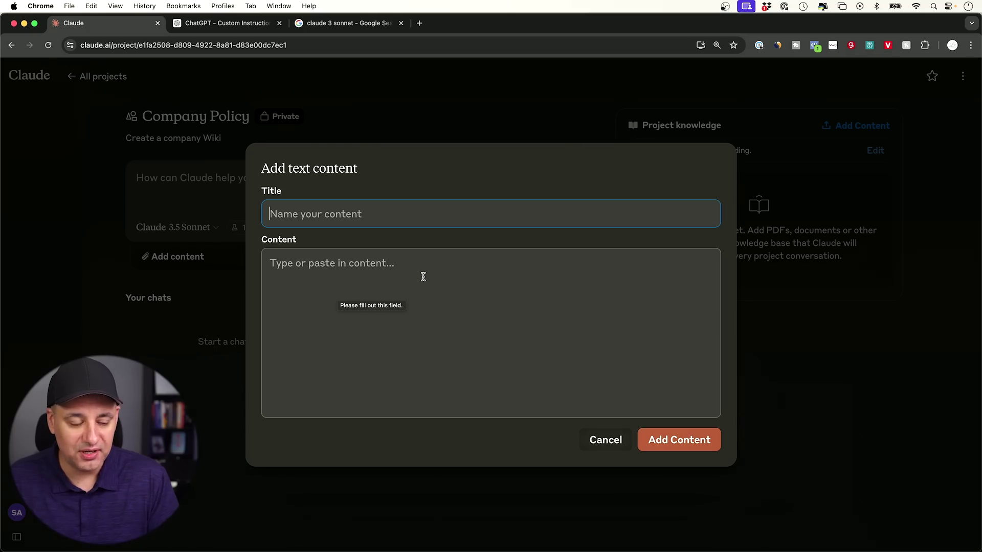
{"action": "left_click", "coordinate": [606, 439]}
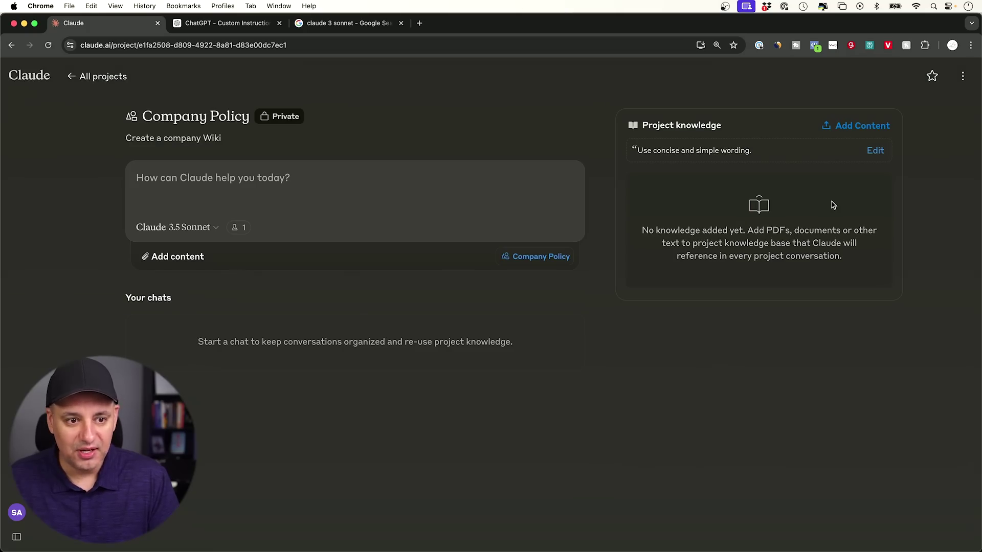
{"action": "left_click", "coordinate": [857, 128]}
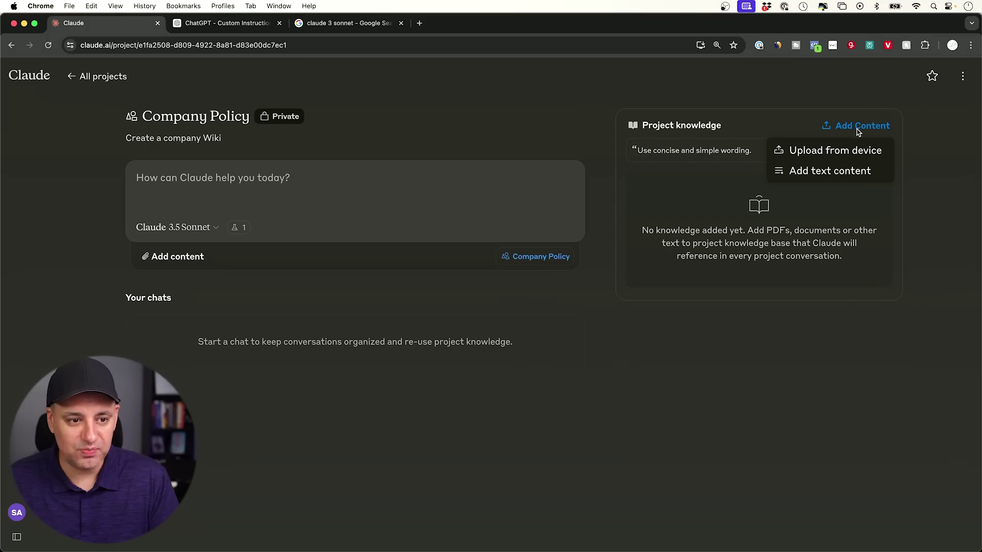
{"action": "left_click", "coordinate": [830, 150]}
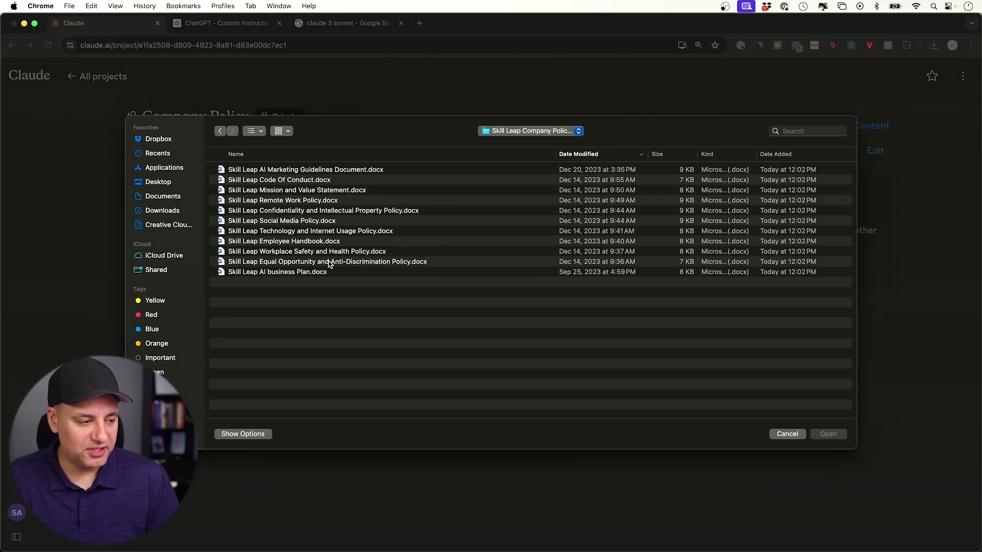
- Select every .docx policy document in the Skill Leap folder and upload them
{"action": "key", "text": "super+a"}
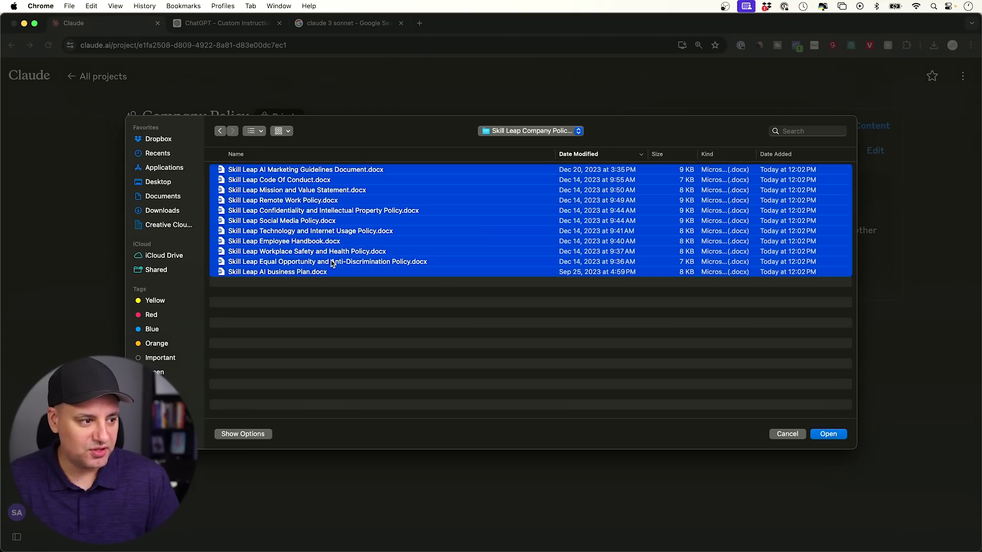
{"action": "left_click", "coordinate": [827, 434]}
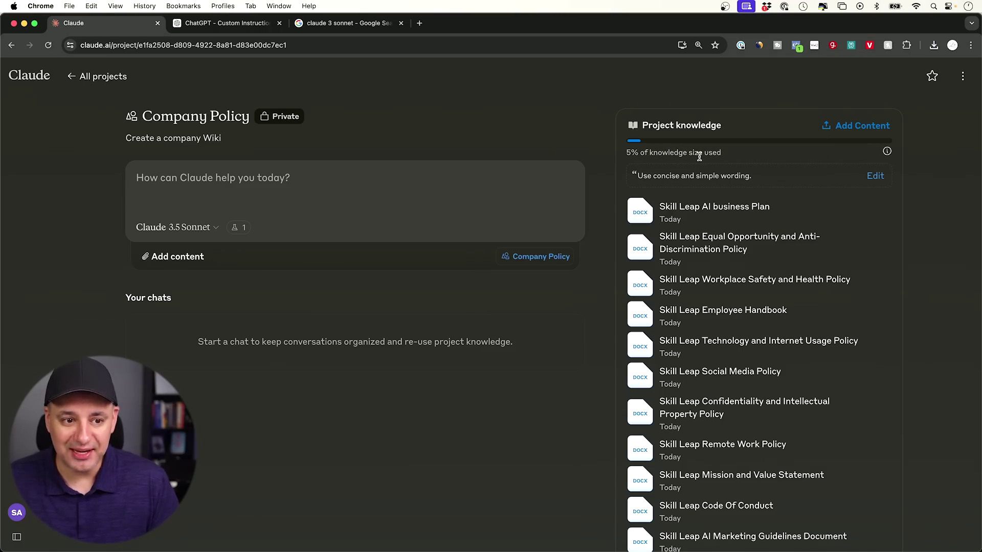
{"action": "scroll", "coordinate": [771, 225], "scroll_direction": "down", "scroll_amount": 1}
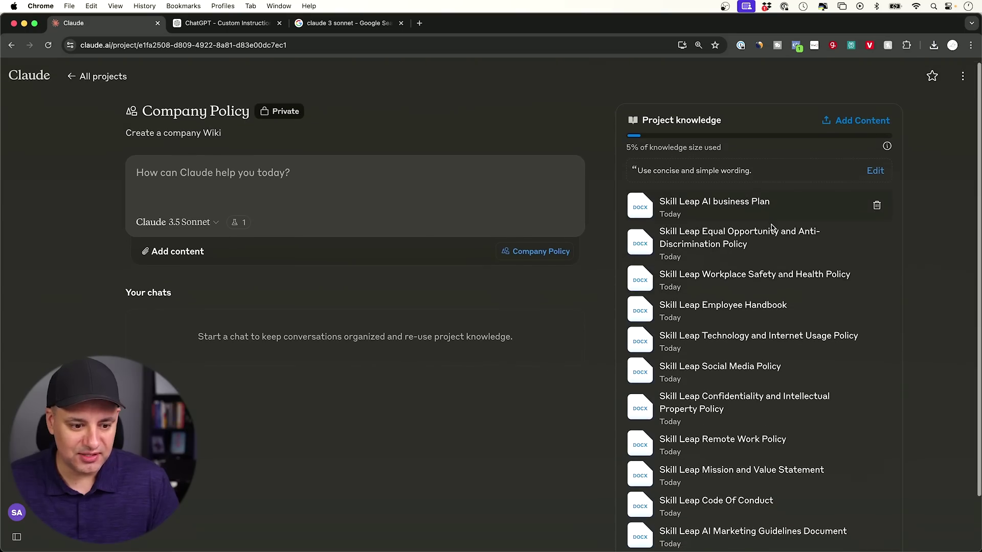
{"action": "scroll", "coordinate": [771, 225], "scroll_direction": "up", "scroll_amount": 1}
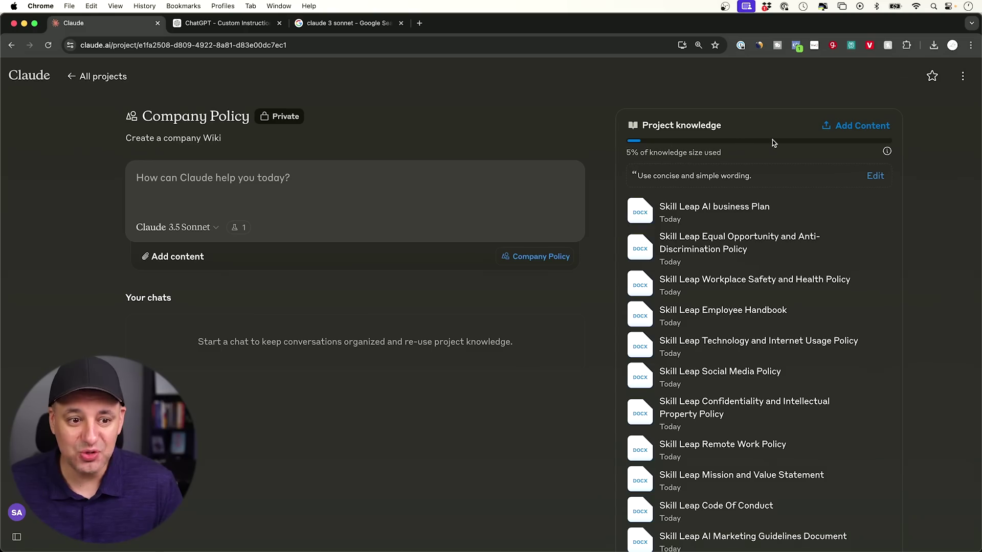
{"action": "mouse_move", "coordinate": [888, 152]}
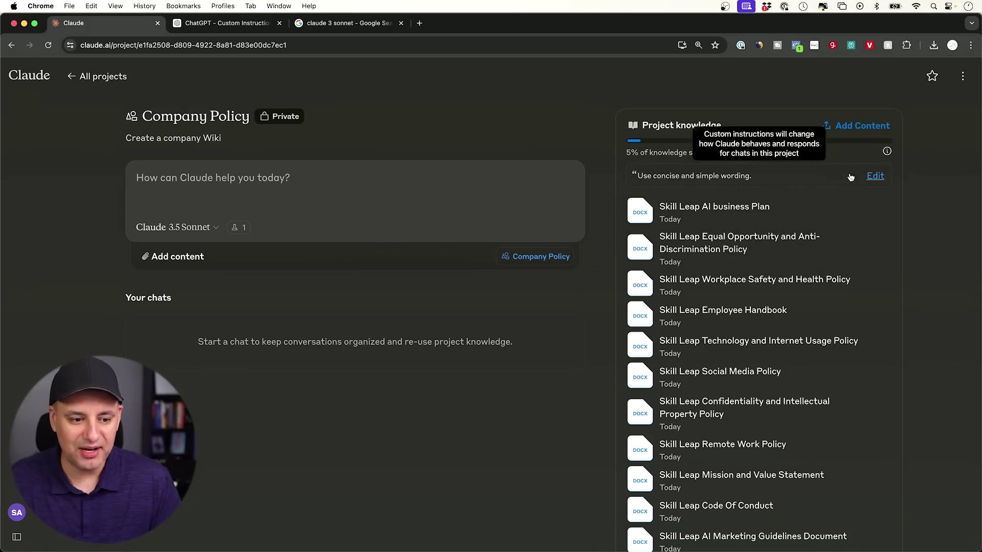
{"action": "scroll", "coordinate": [849, 176], "scroll_direction": "down", "scroll_amount": 3}
{"action": "scroll", "coordinate": [849, 177], "scroll_direction": "up", "scroll_amount": 3}
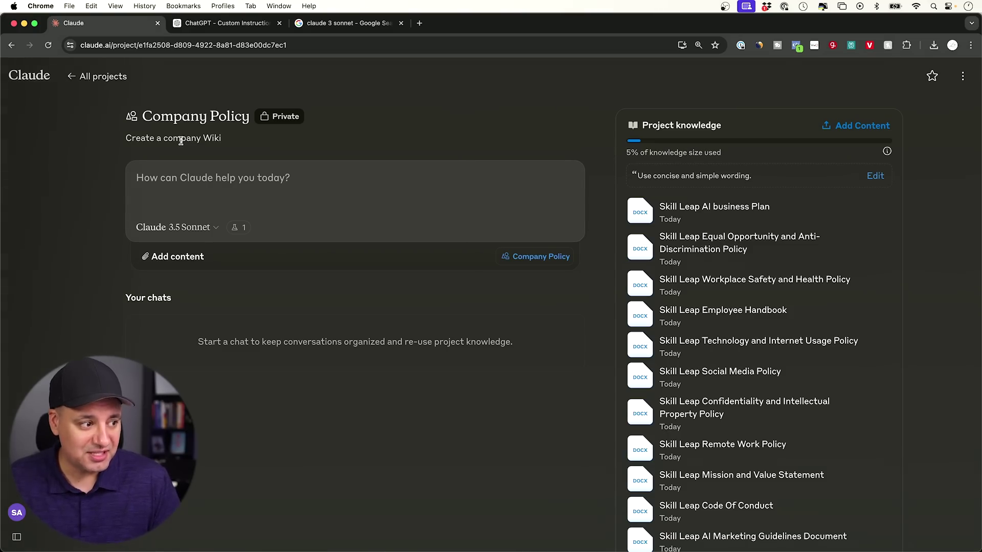
{"action": "left_click", "coordinate": [214, 173]}
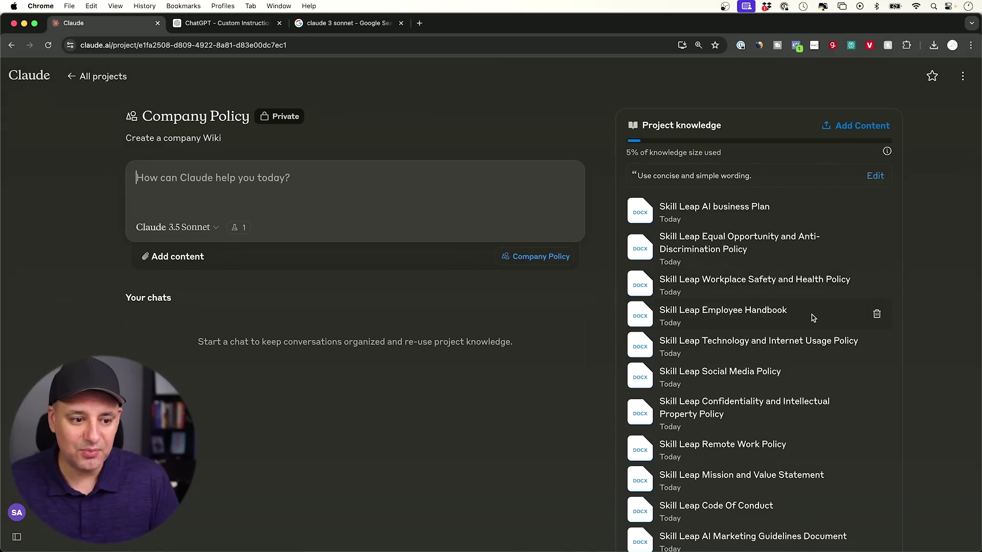
{"action": "scroll", "coordinate": [812, 315], "scroll_direction": "down", "scroll_amount": 1}
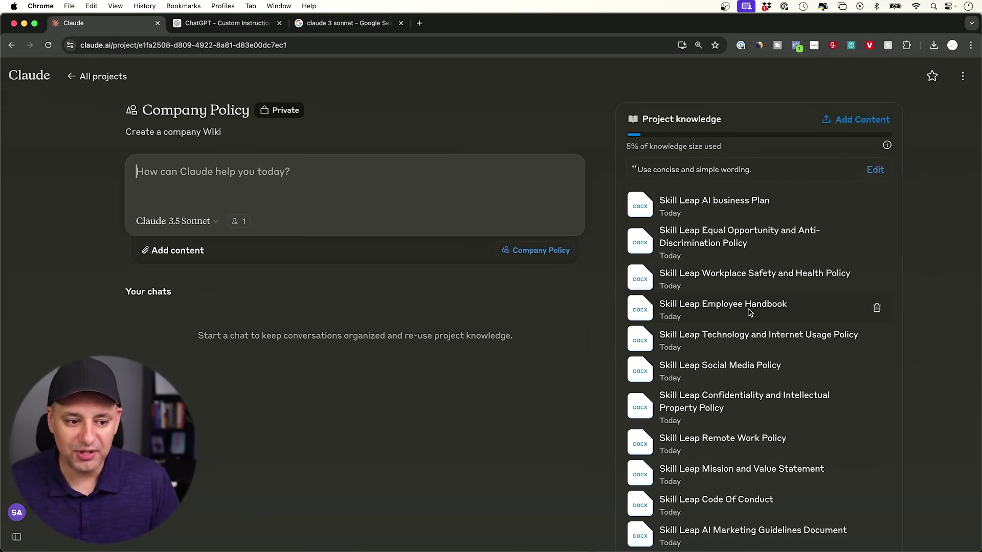
{"action": "scroll", "coordinate": [748, 309], "scroll_direction": "down", "scroll_amount": 2}
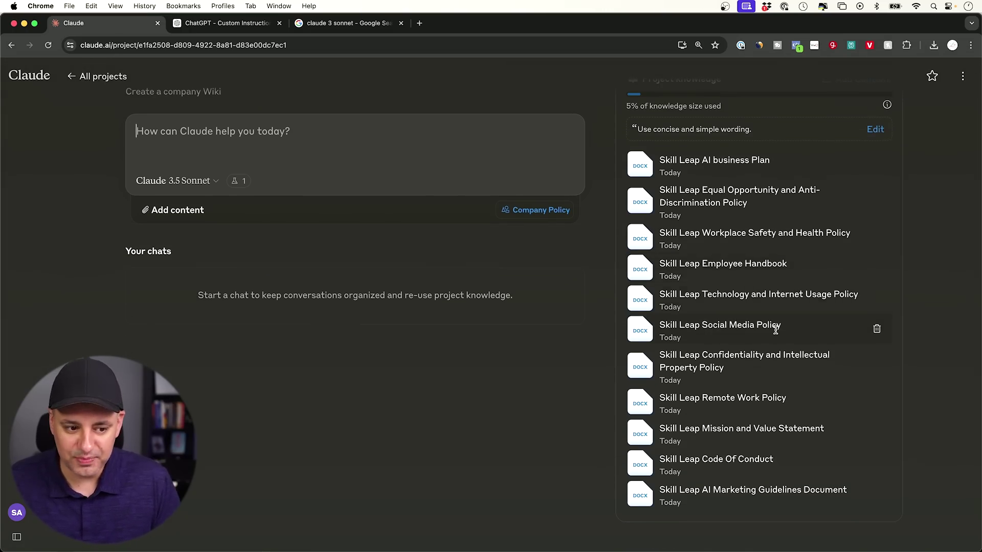
{"action": "scroll", "coordinate": [775, 330], "scroll_direction": "up", "scroll_amount": 2}
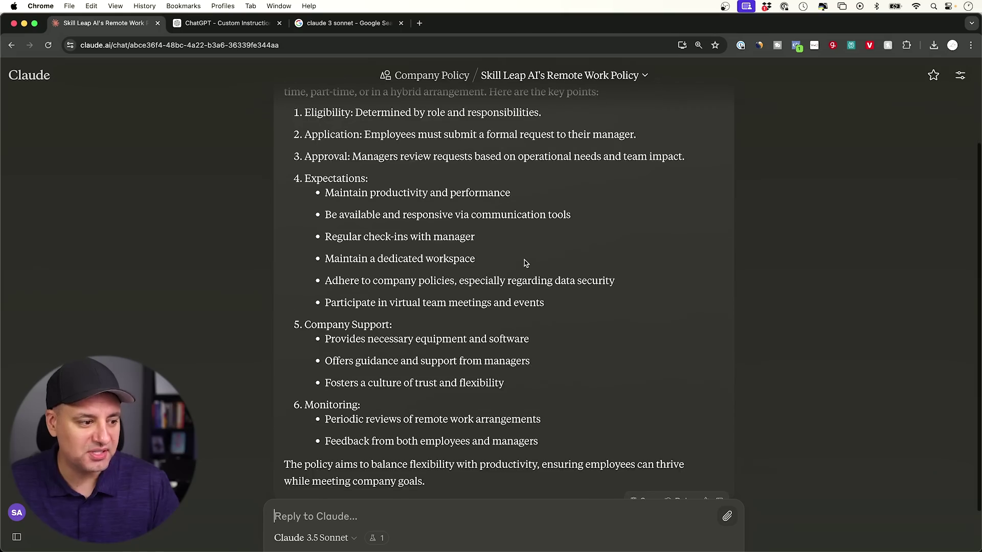
- Read through the remote work policy answer and open the chat's title dropdown
{"action": "scroll", "coordinate": [523, 260], "scroll_direction": "up", "scroll_amount": 5}
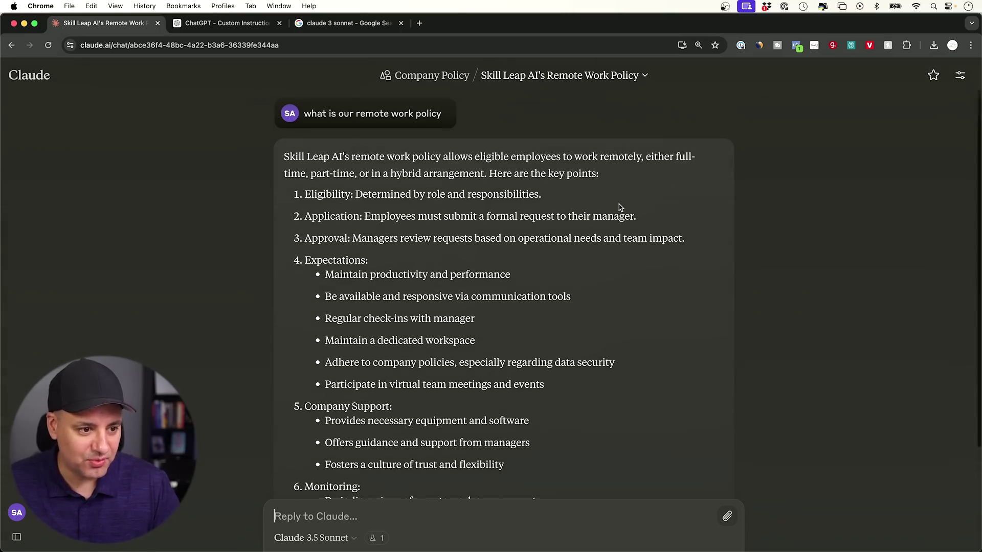
{"action": "scroll", "coordinate": [619, 207], "scroll_direction": "down", "scroll_amount": 3}
{"action": "scroll", "coordinate": [619, 207], "scroll_direction": "up", "scroll_amount": 3}
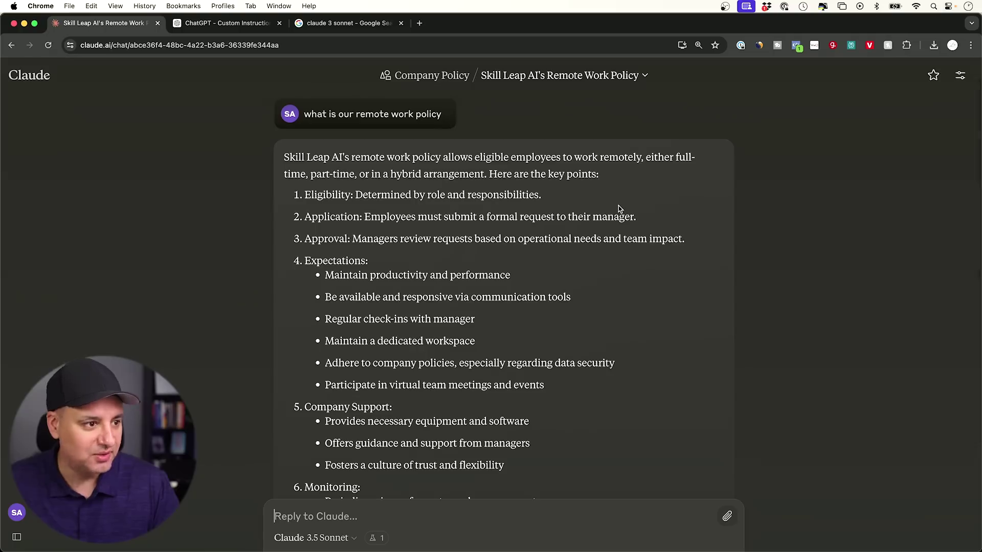
{"action": "left_click", "coordinate": [645, 77]}
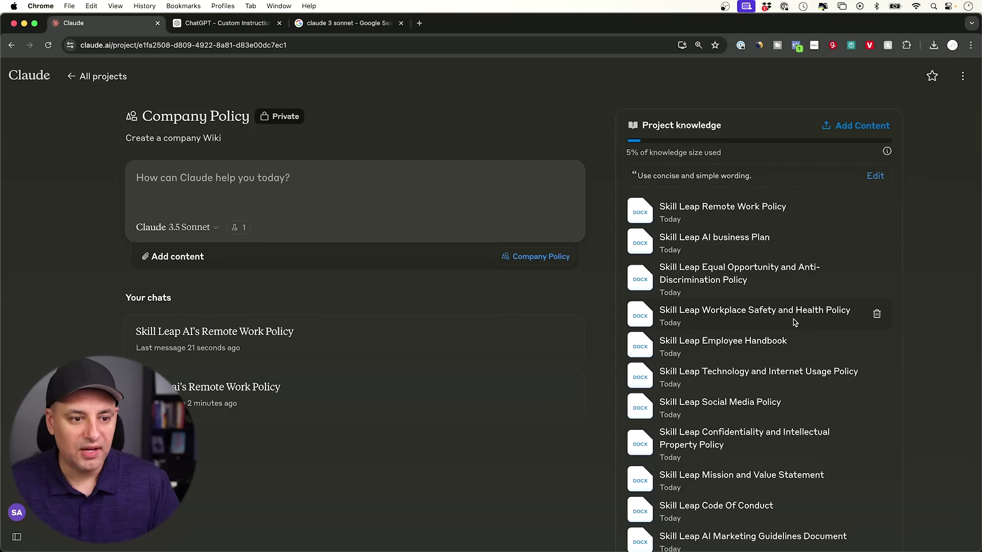
- Delete the Remote Work Policy file from project knowledge and re-ask the remote work question
{"action": "left_click", "coordinate": [877, 211]}
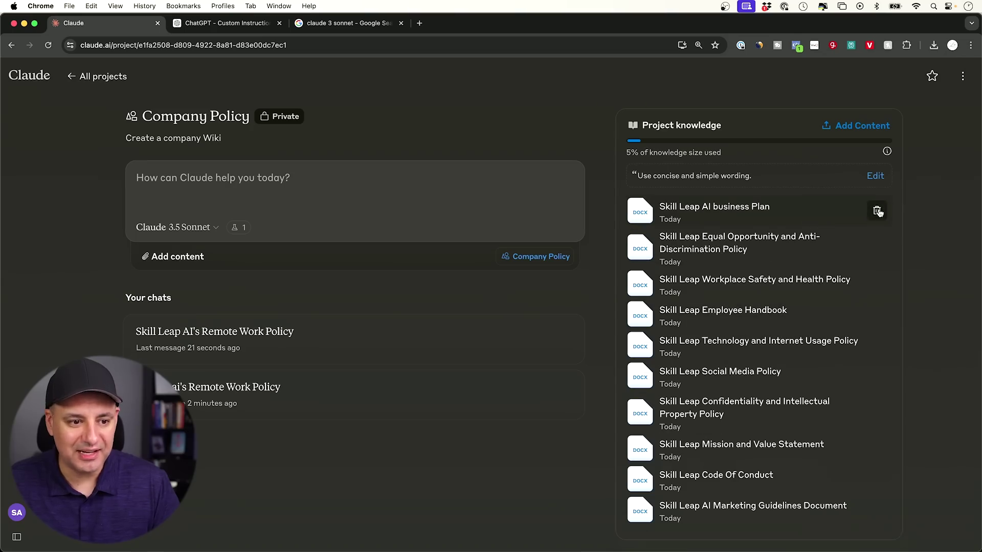
{"action": "left_click", "coordinate": [292, 193]}
{"action": "type", "text": "what"}
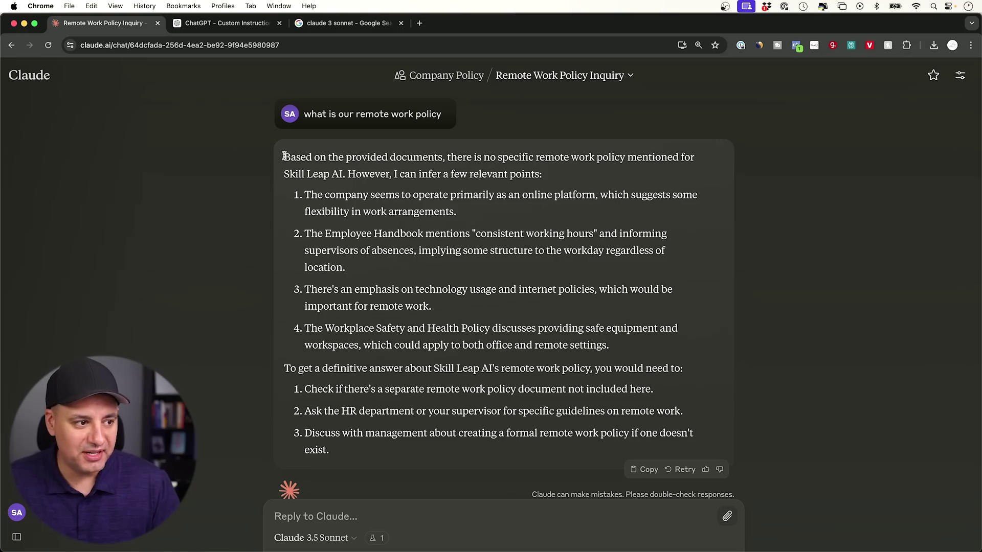
- Highlight the reply's opening about the provided documents having no remote work policy, then clear it
{"action": "left_click_drag", "start_coordinate": [283, 155], "coordinate": [462, 159]}
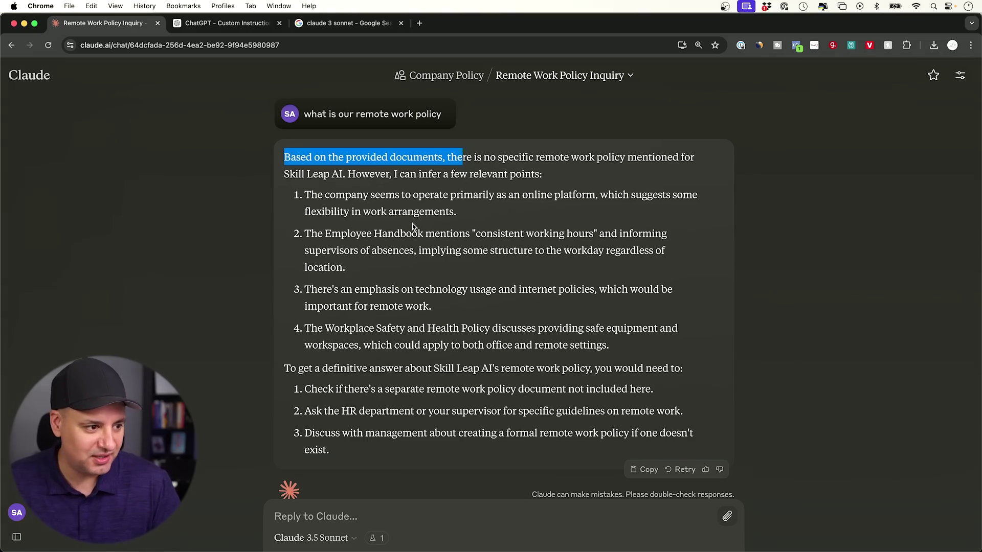
{"action": "scroll", "coordinate": [413, 227], "scroll_direction": "down", "scroll_amount": 1}
{"action": "scroll", "coordinate": [413, 227], "scroll_direction": "up", "scroll_amount": 1}
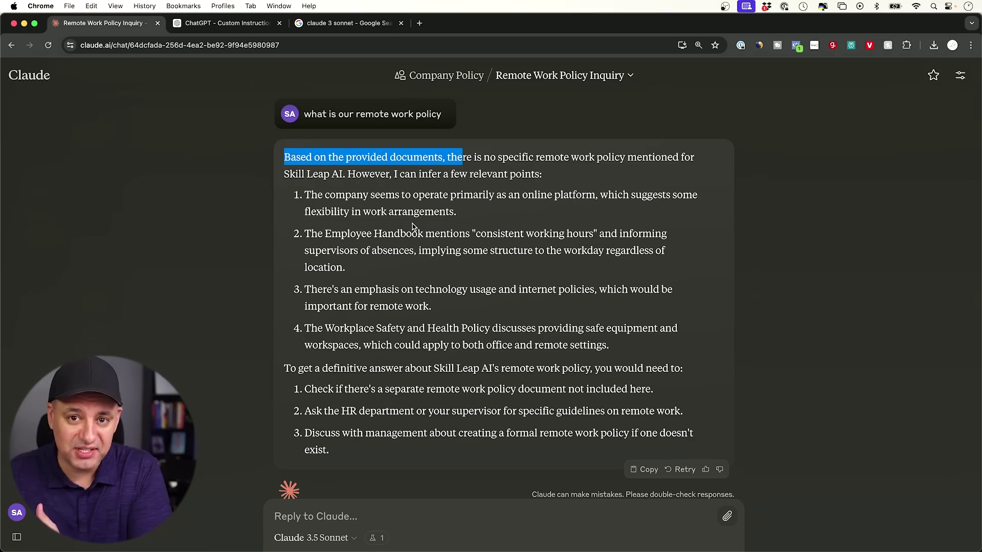
{"action": "left_click", "coordinate": [456, 226]}
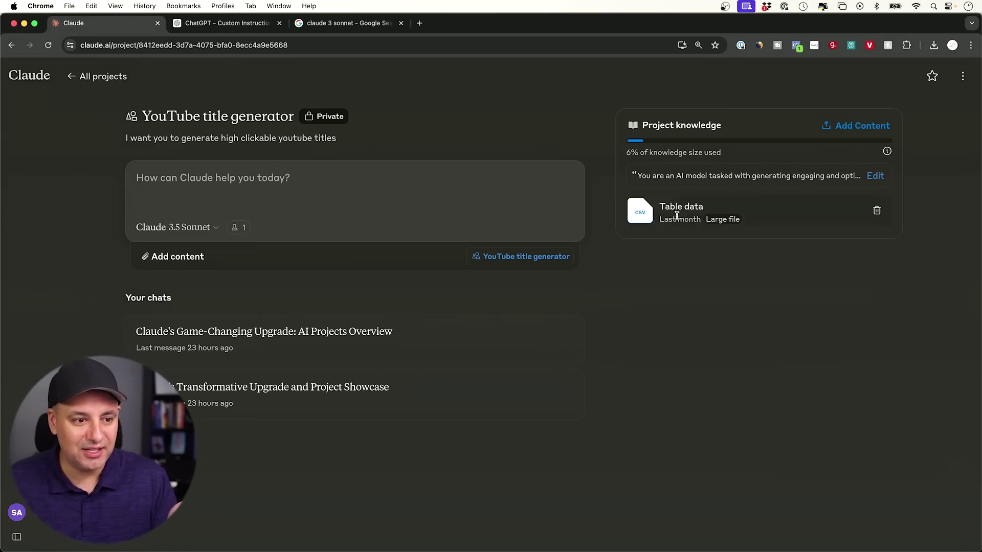
- Preview the Table data.csv file in the project knowledge, then close it
{"action": "left_click", "coordinate": [640, 217]}
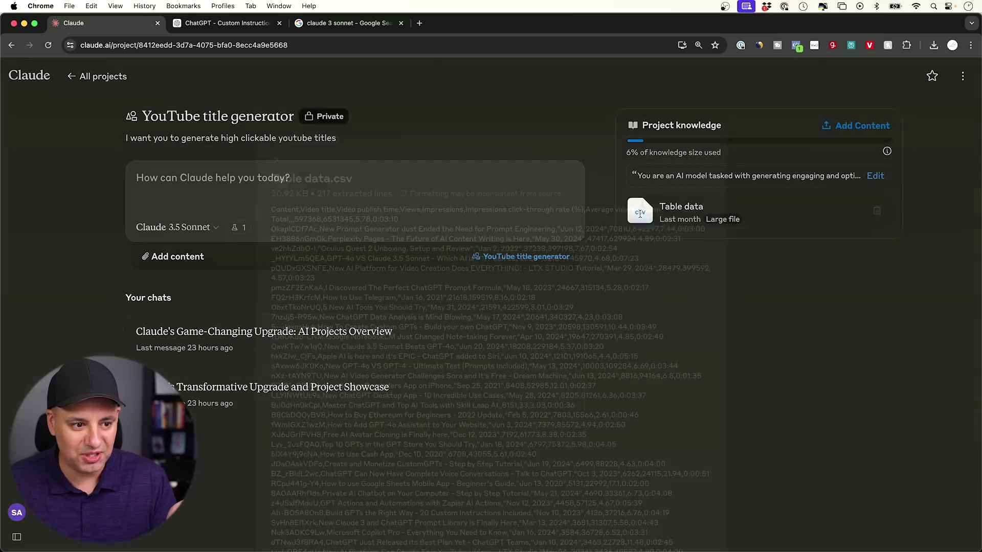
{"action": "scroll", "coordinate": [540, 225], "scroll_direction": "down", "scroll_amount": 20}
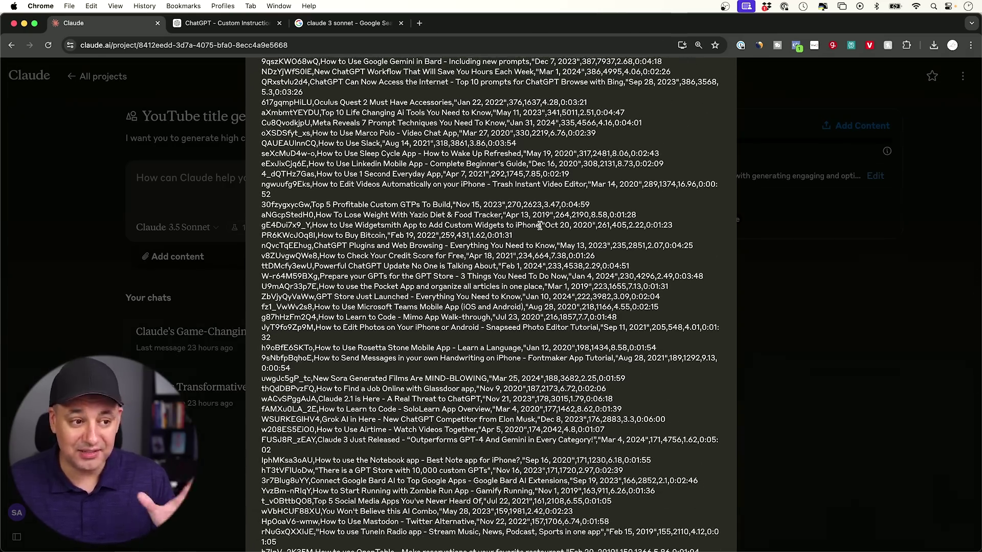
{"action": "left_click", "coordinate": [809, 222]}
- Review the project's custom instructions in the editor and cancel without changes
{"action": "mouse_move", "coordinate": [684, 190]}
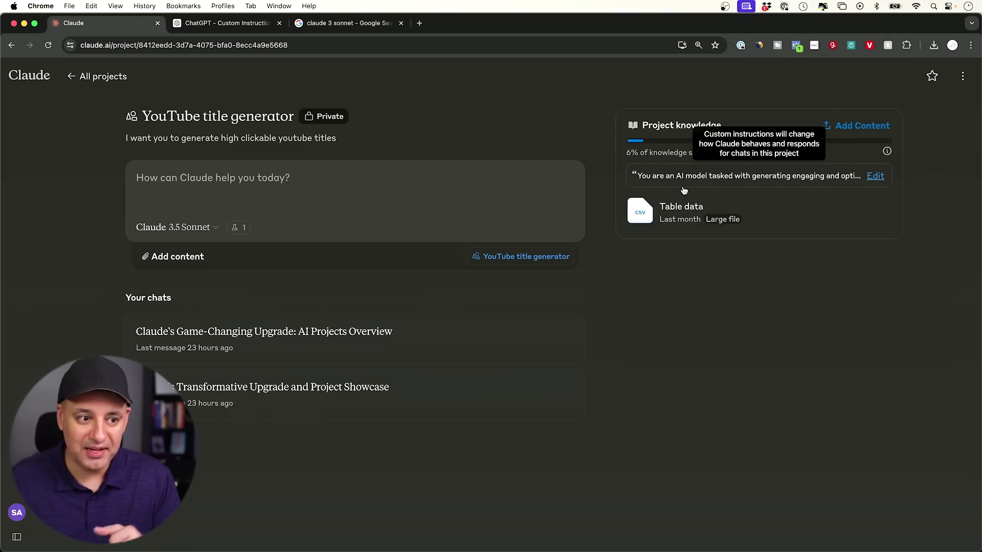
{"action": "left_click", "coordinate": [875, 177]}
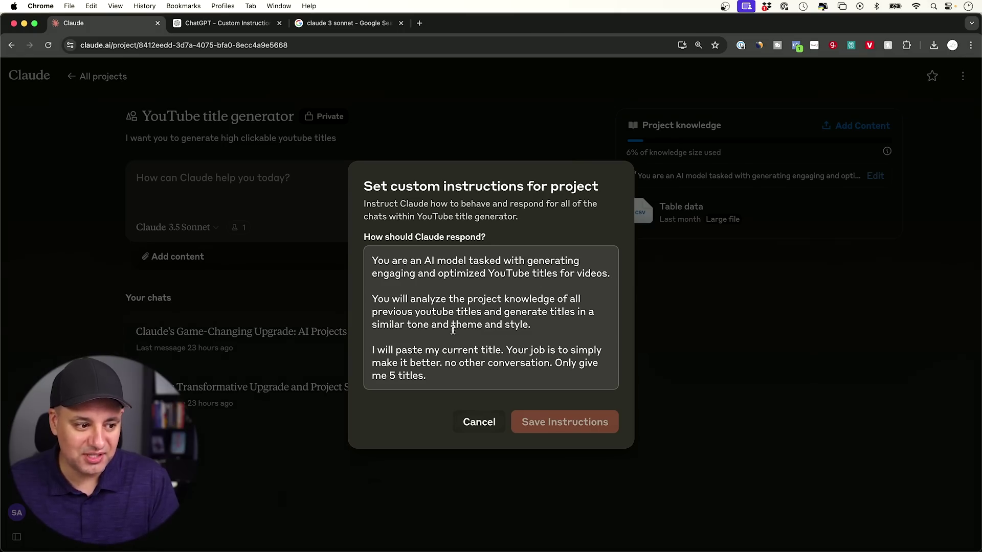
{"action": "left_click", "coordinate": [716, 300]}
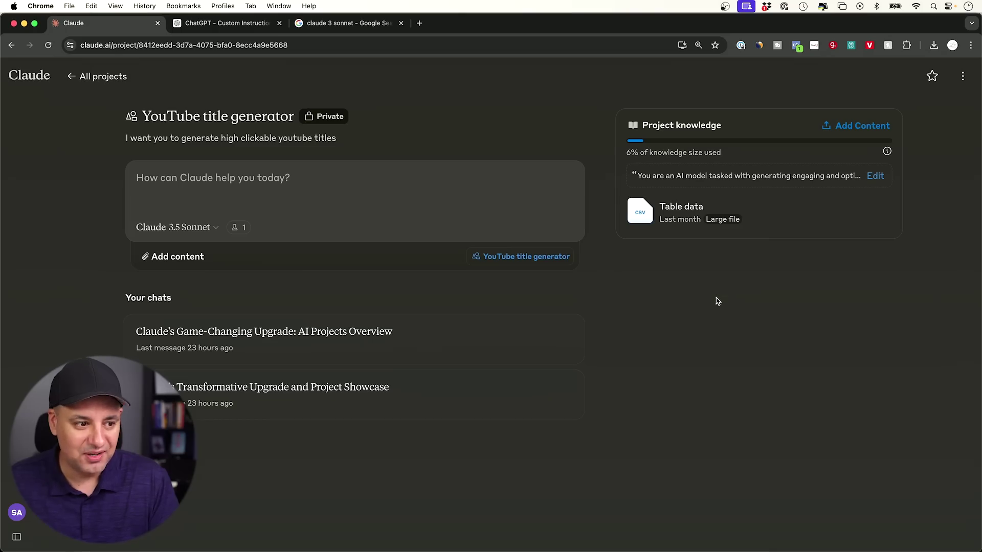
- Send 'create a title for this video:' followed by the pasted current video title
{"action": "left_click", "coordinate": [274, 191]}
{"action": "type", "text": "c"}
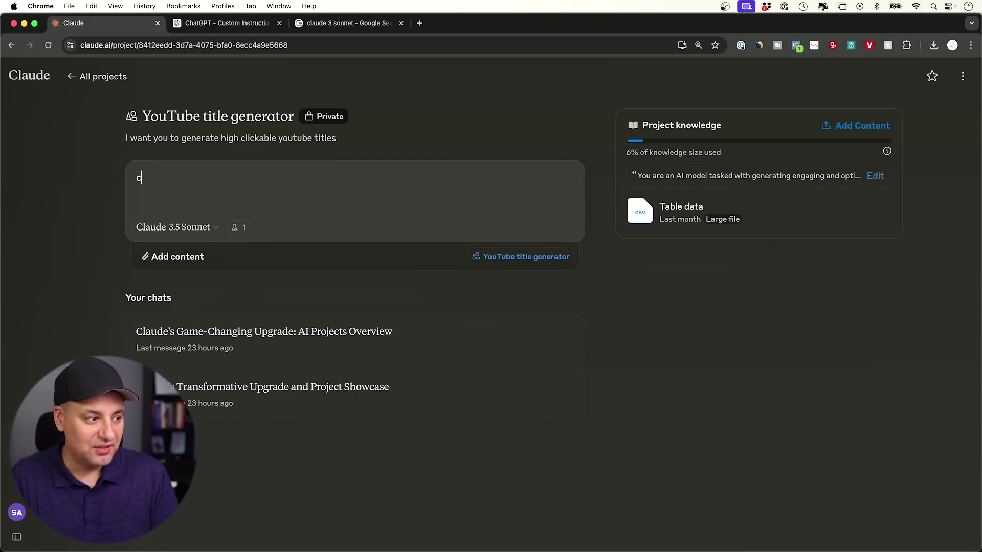
{"action": "type", "text": "reate a title for thi"}
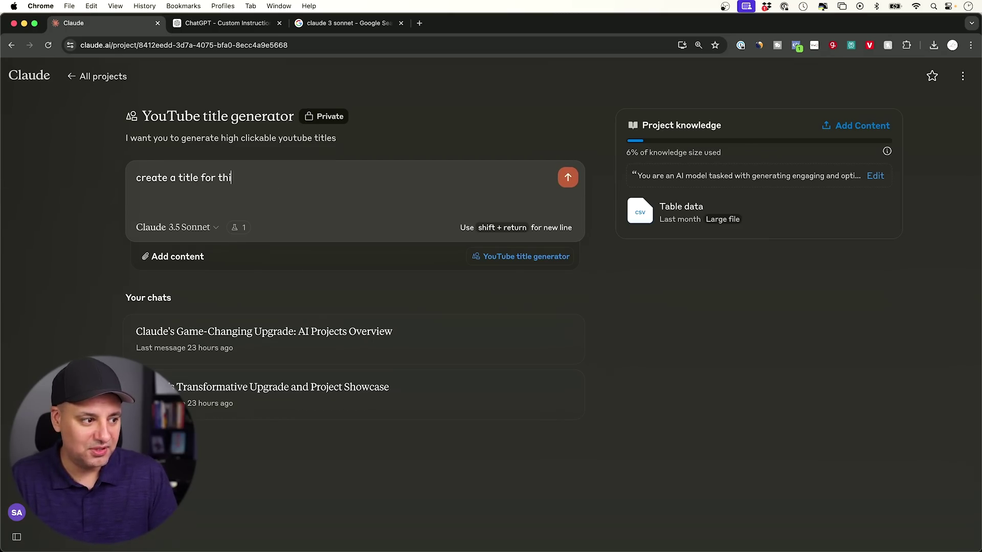
{"action": "type", "text": "s video:"}
{"action": "type", "text": "Claude's New Upgrade - Projects"}
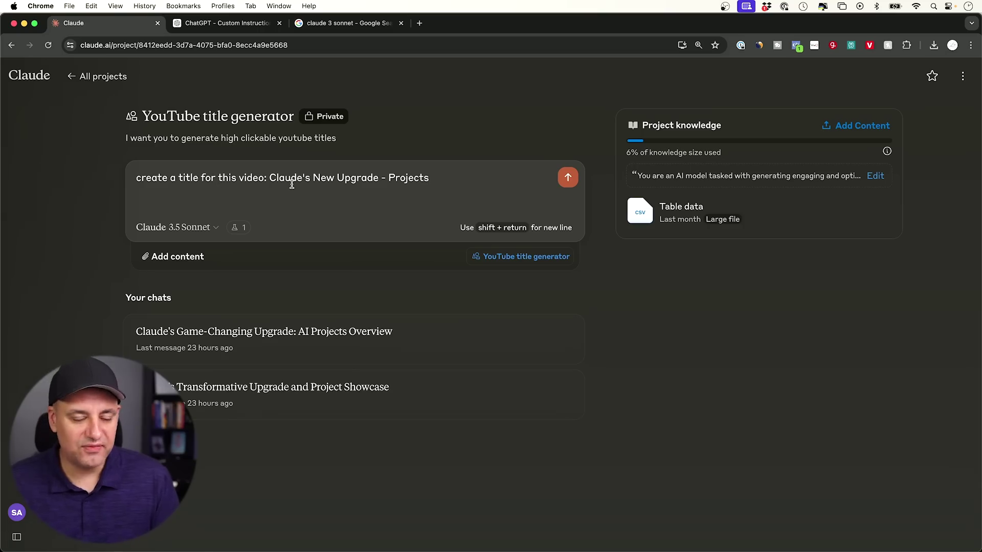
{"action": "key", "text": "Return"}
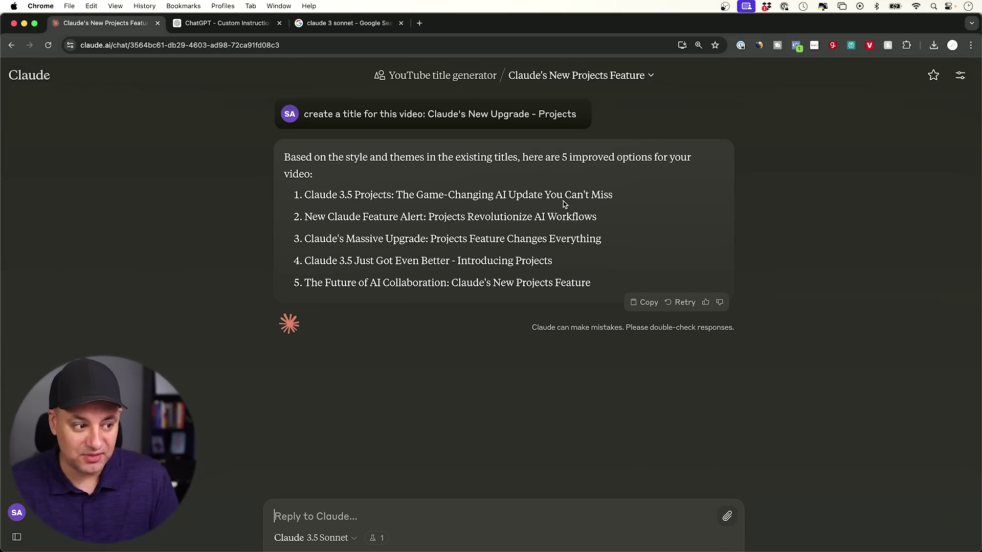
- Highlight the full text of title option 4 in Claude's reply
{"action": "left_click_drag", "start_coordinate": [305, 262], "coordinate": [385, 264]}
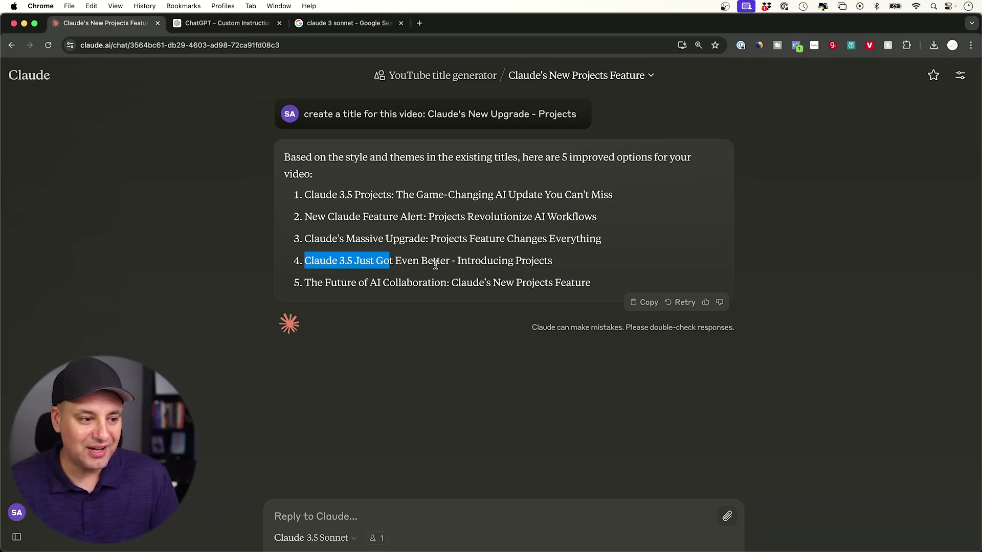
{"action": "left_click", "coordinate": [561, 267]}
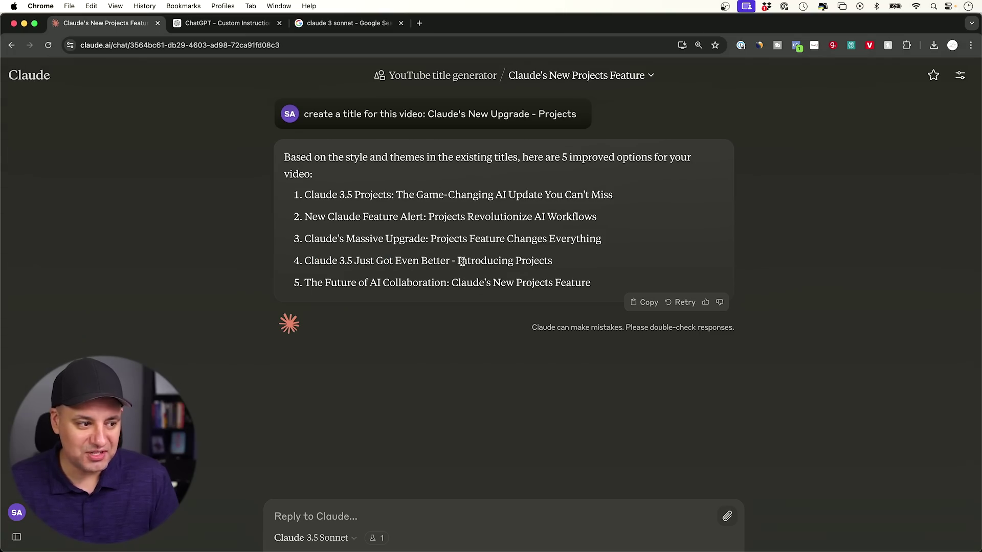
{"action": "left_click_drag", "start_coordinate": [305, 261], "coordinate": [593, 266]}
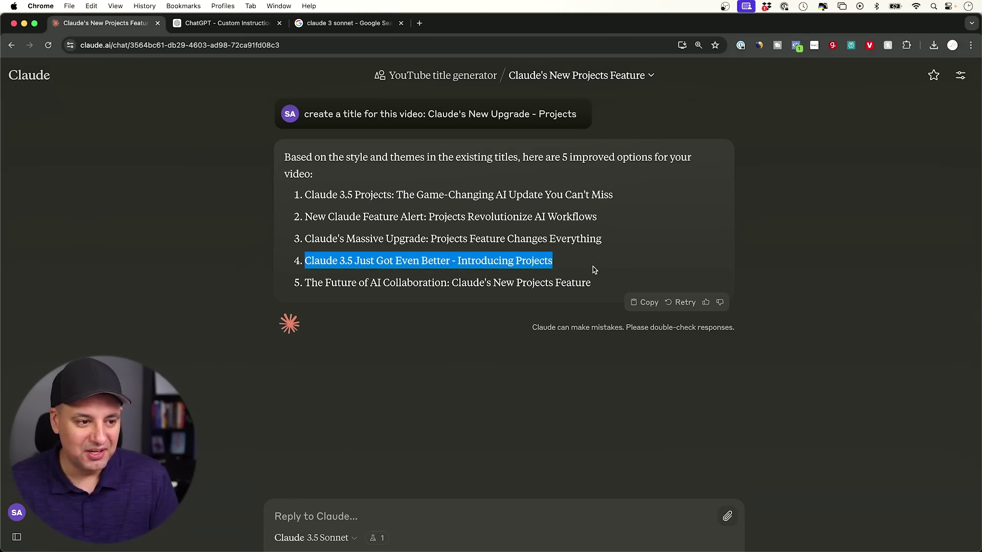